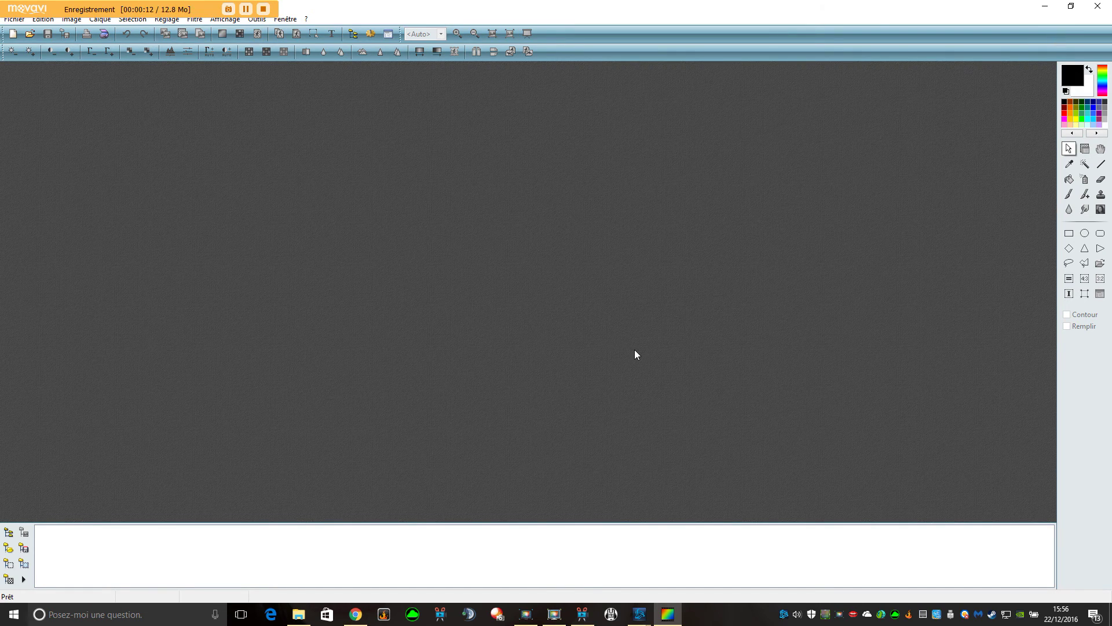
Open the drawing photo DSC00322 from the 14-12-2016 folder
{"action": "left_click", "coordinate": [29, 36]}
{"action": "left_click", "coordinate": [426, 214]}
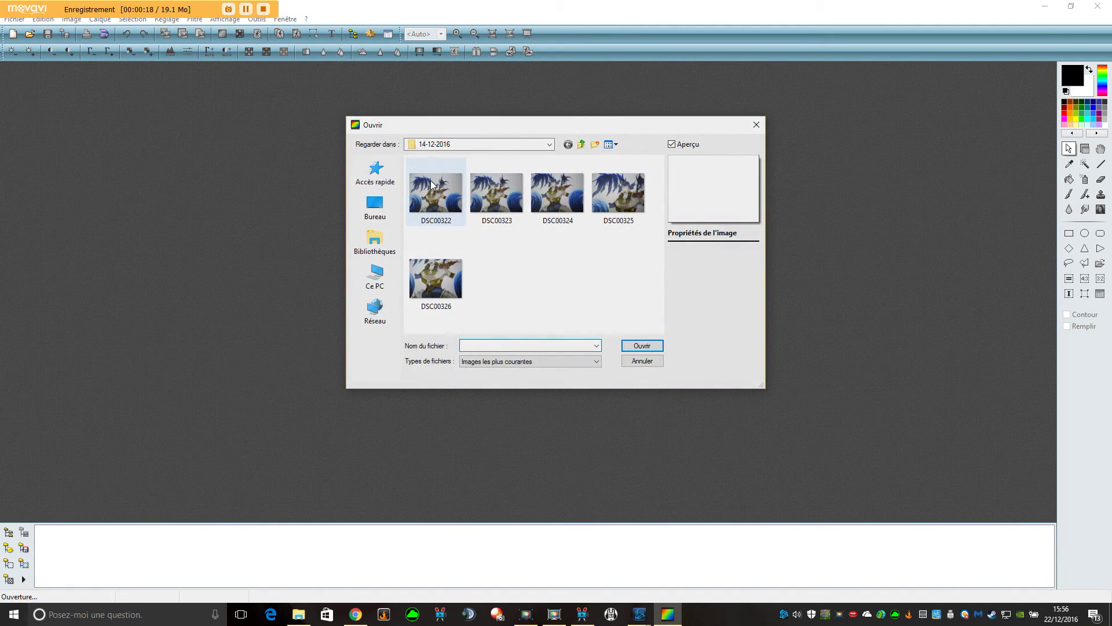
{"action": "left_click", "coordinate": [642, 346]}
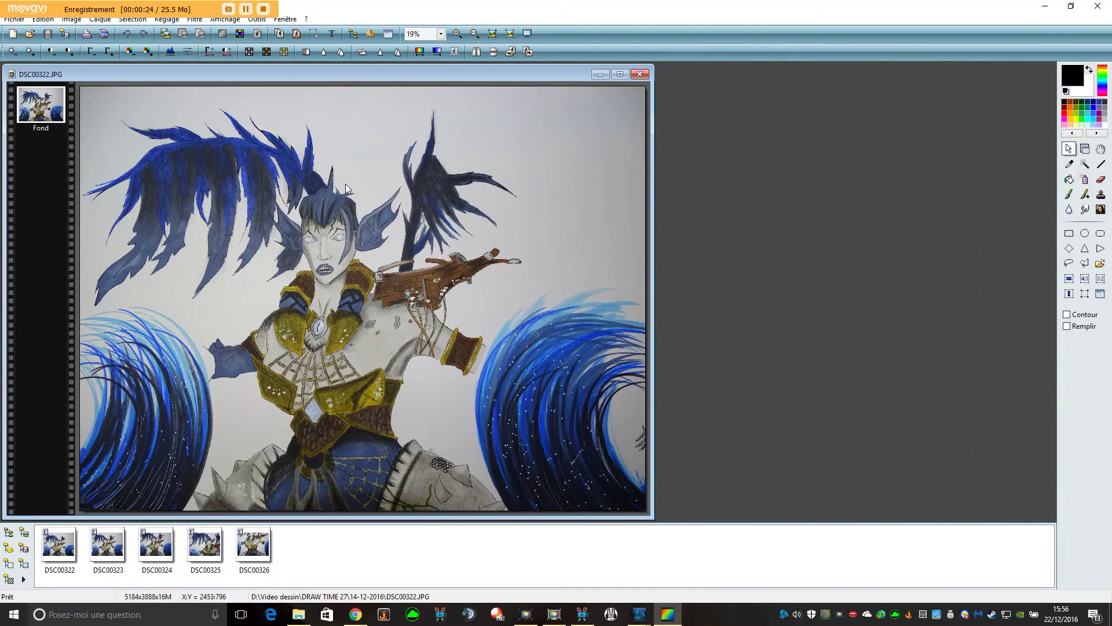
Select an area of about 4095 by 2226 pixels around the figure's upper body and change the selection shape to an ellipse
{"action": "left_click_drag", "start_coordinate": [343, 213], "coordinate": [503, 222]}
{"action": "left_click_drag", "start_coordinate": [139, 116], "coordinate": [585, 358]}
{"action": "right_click", "coordinate": [519, 253]}
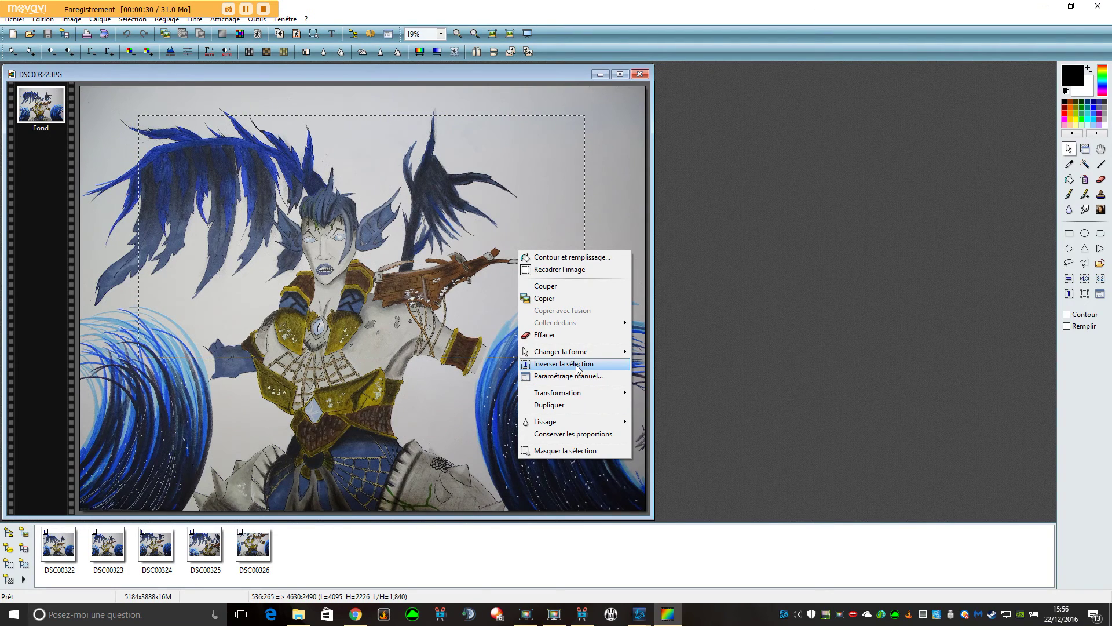
{"action": "mouse_move", "coordinate": [582, 354]}
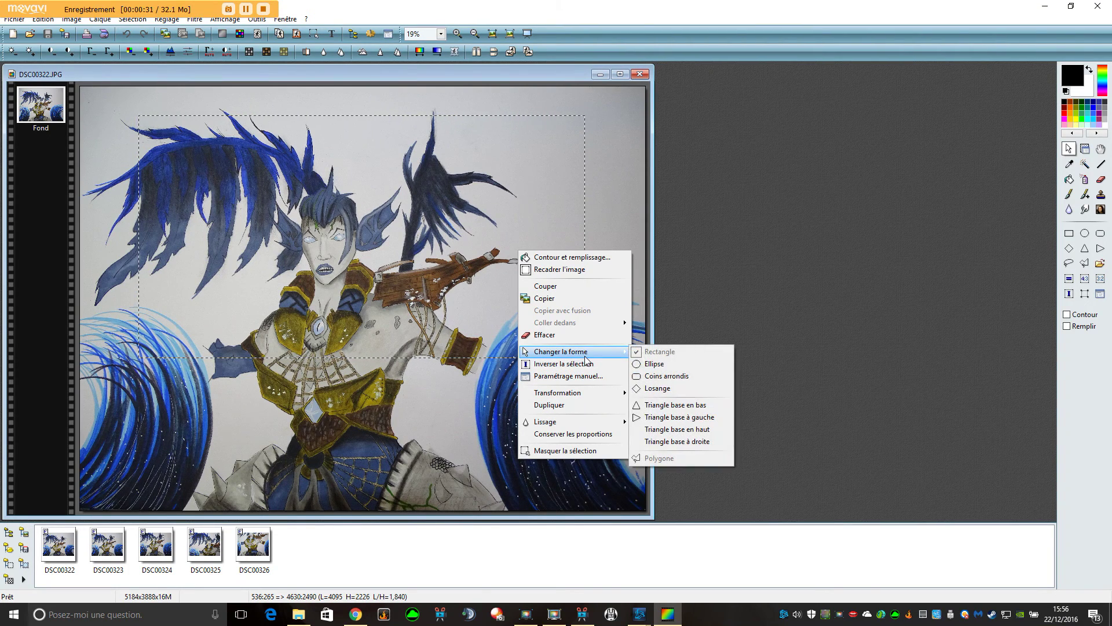
{"action": "left_click", "coordinate": [638, 364]}
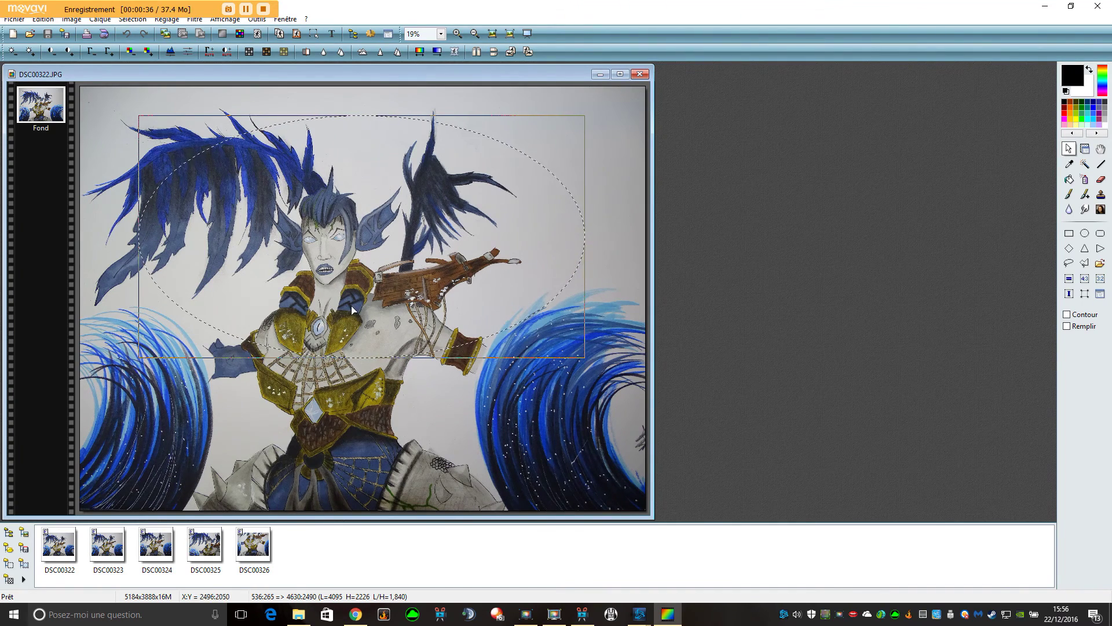
Resize the image to a width of 600 pixels while keeping its proportions
{"action": "right_click", "coordinate": [459, 282]}
{"action": "right_click", "coordinate": [397, 275]}
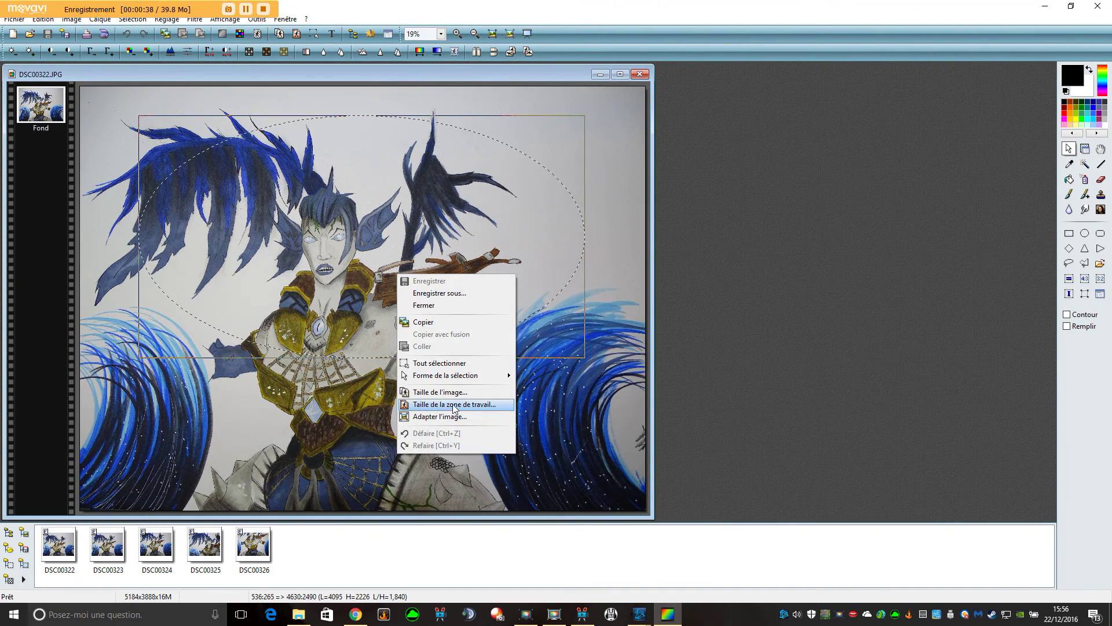
{"action": "left_click", "coordinate": [459, 392]}
{"action": "left_click_drag", "start_coordinate": [522, 271], "coordinate": [441, 267]}
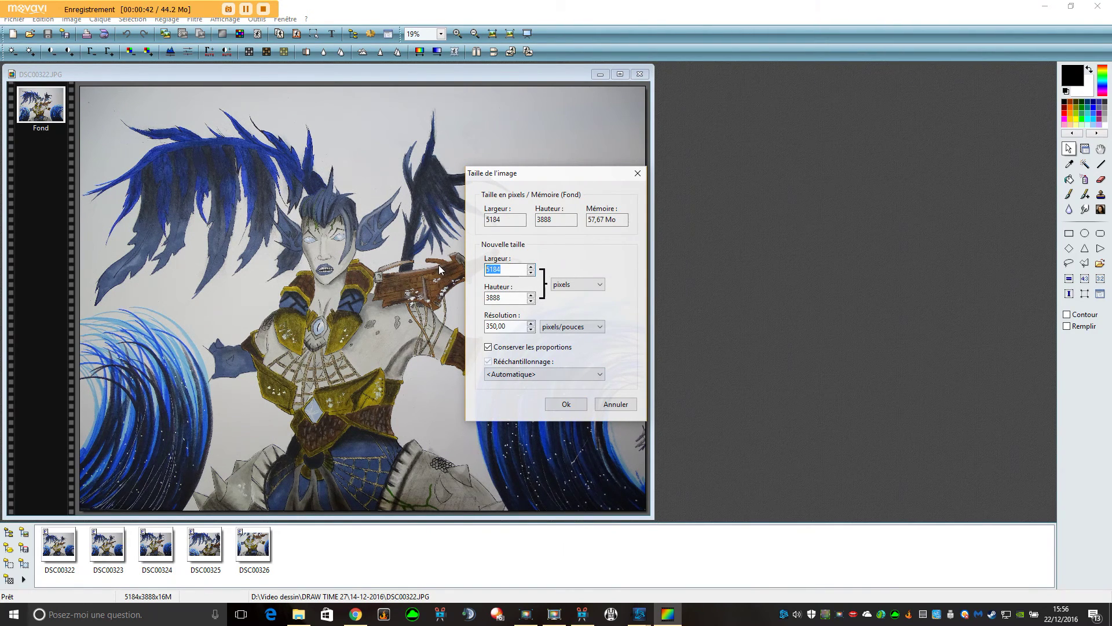
{"action": "type", "text": "600"}
{"action": "left_click", "coordinate": [566, 406]}
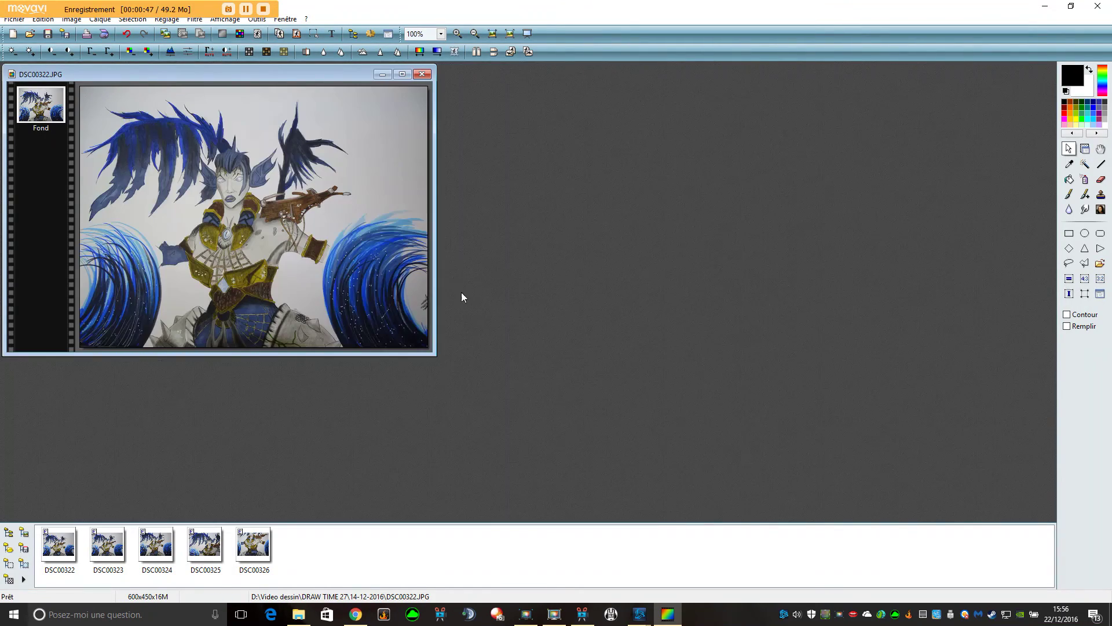
Move the image window towards the middle of the workspace and enlarge it until the whole drawing fits
{"action": "left_click_drag", "start_coordinate": [284, 159], "coordinate": [429, 187]}
{"action": "left_click_drag", "start_coordinate": [318, 67], "coordinate": [547, 117]}
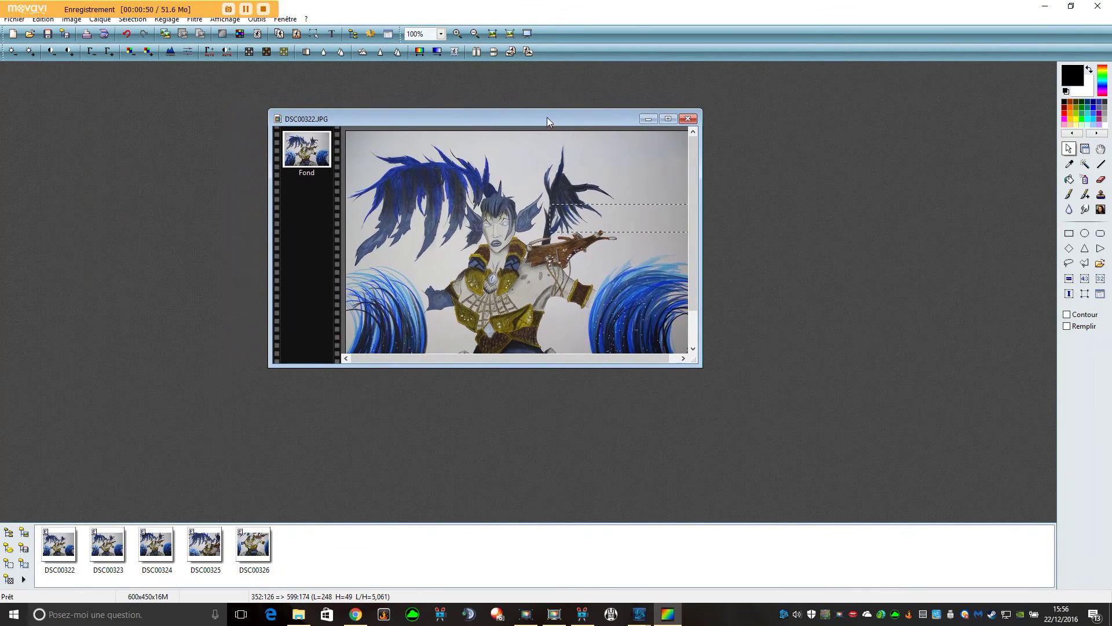
{"action": "left_click_drag", "start_coordinate": [701, 367], "coordinate": [709, 403]}
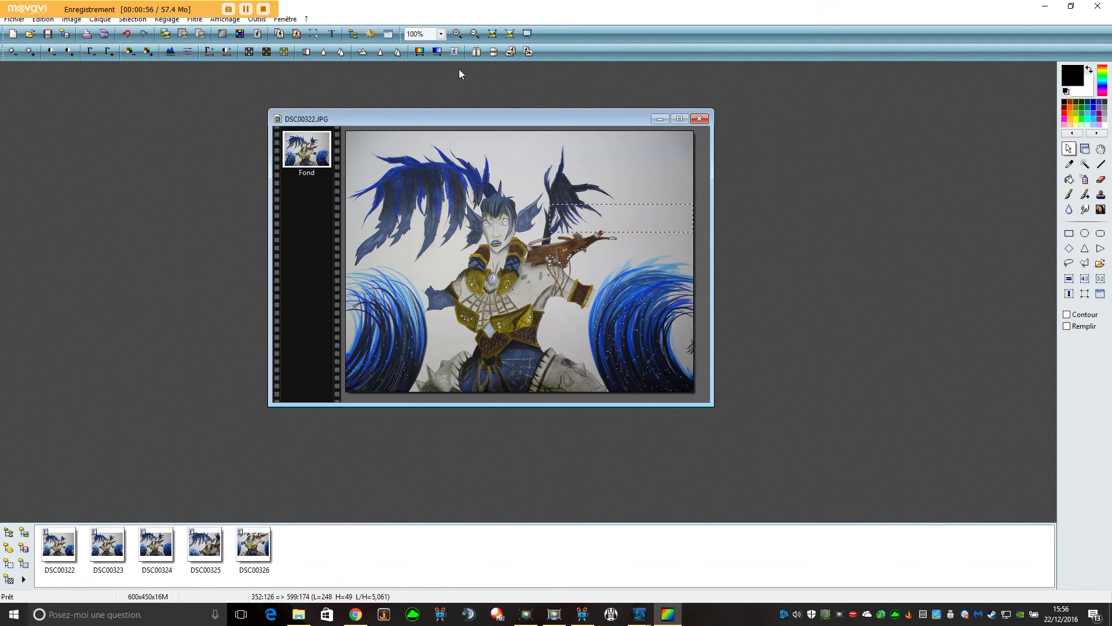
Add the text "salut youtube" in white bold italic Comic Sans MS at size 35 and place it across the figure's torso
{"action": "left_click", "coordinate": [335, 36]}
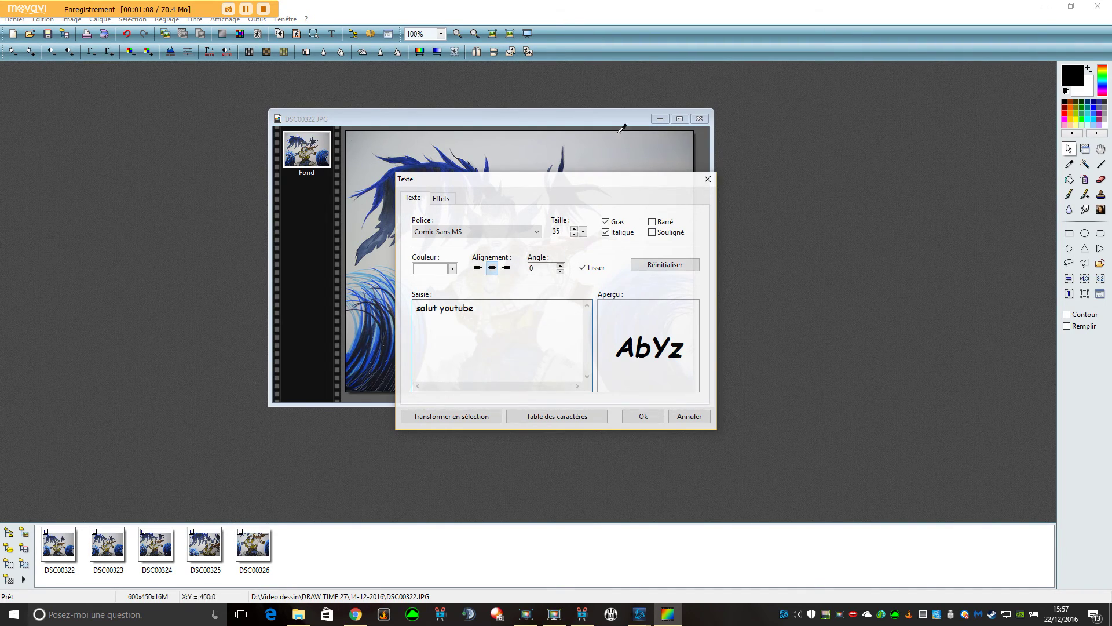
{"action": "left_click", "coordinate": [646, 415]}
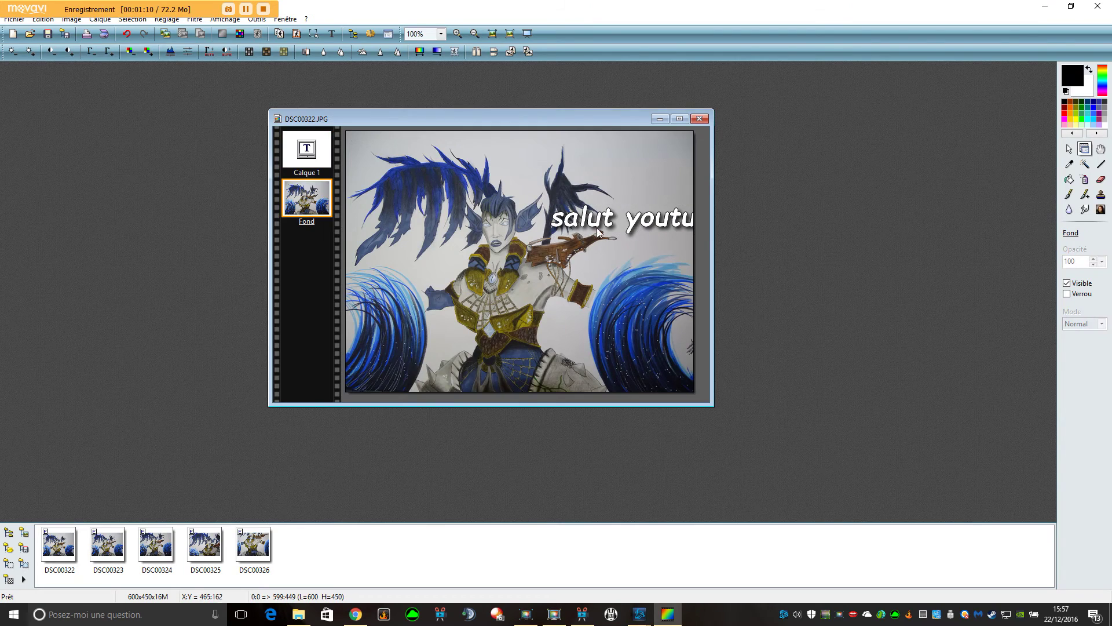
{"action": "double_click", "coordinate": [644, 225]}
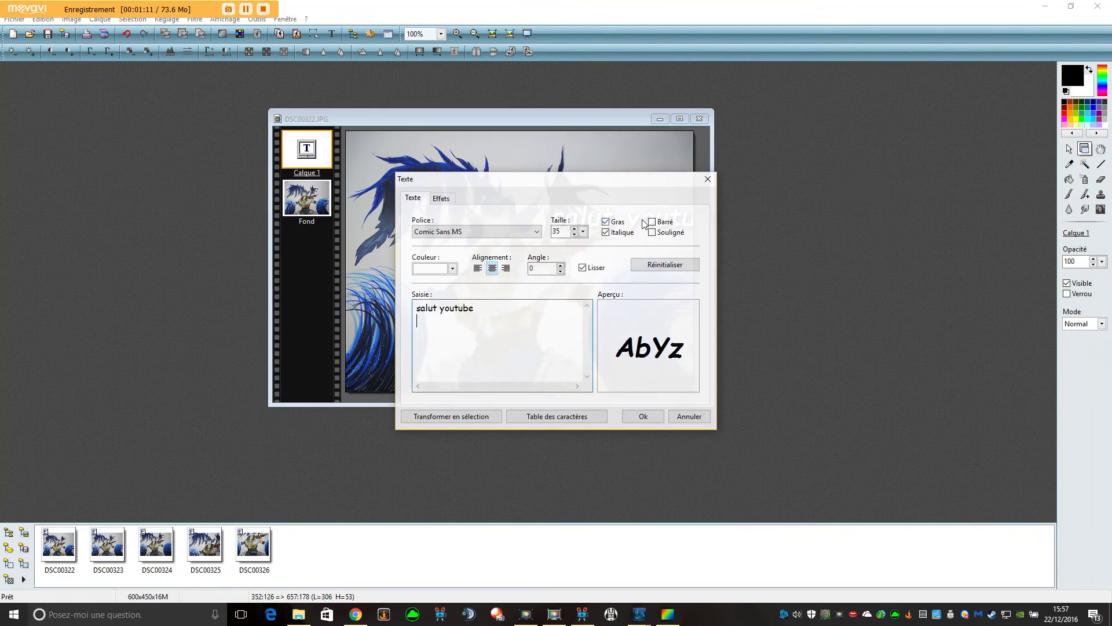
{"action": "left_click", "coordinate": [708, 179]}
{"action": "left_click", "coordinate": [607, 212]}
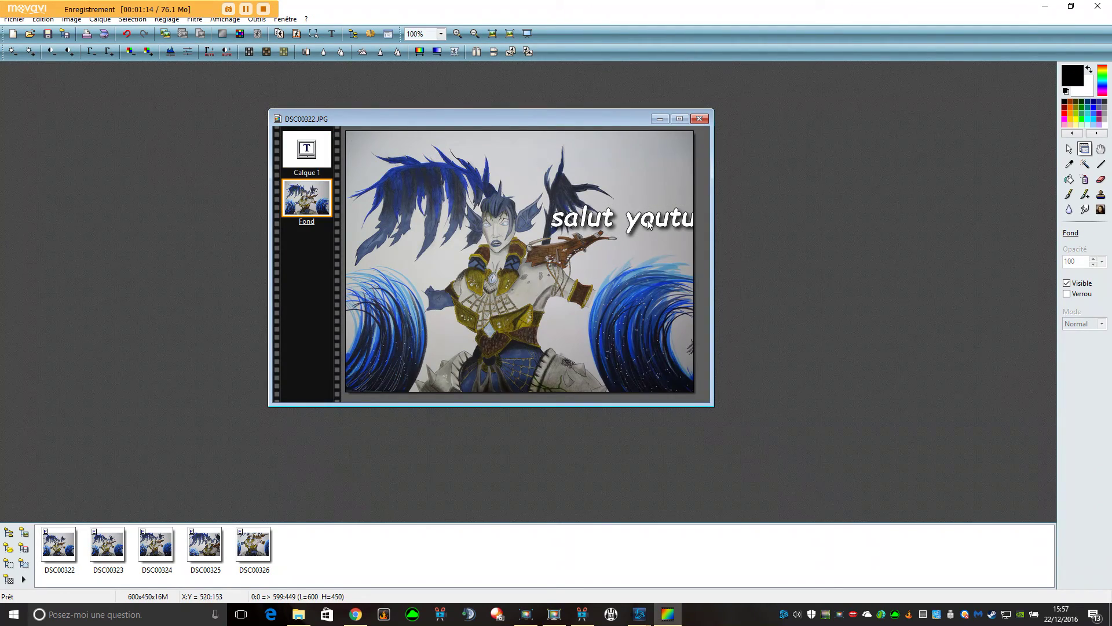
{"action": "left_click_drag", "start_coordinate": [595, 221], "coordinate": [528, 313]}
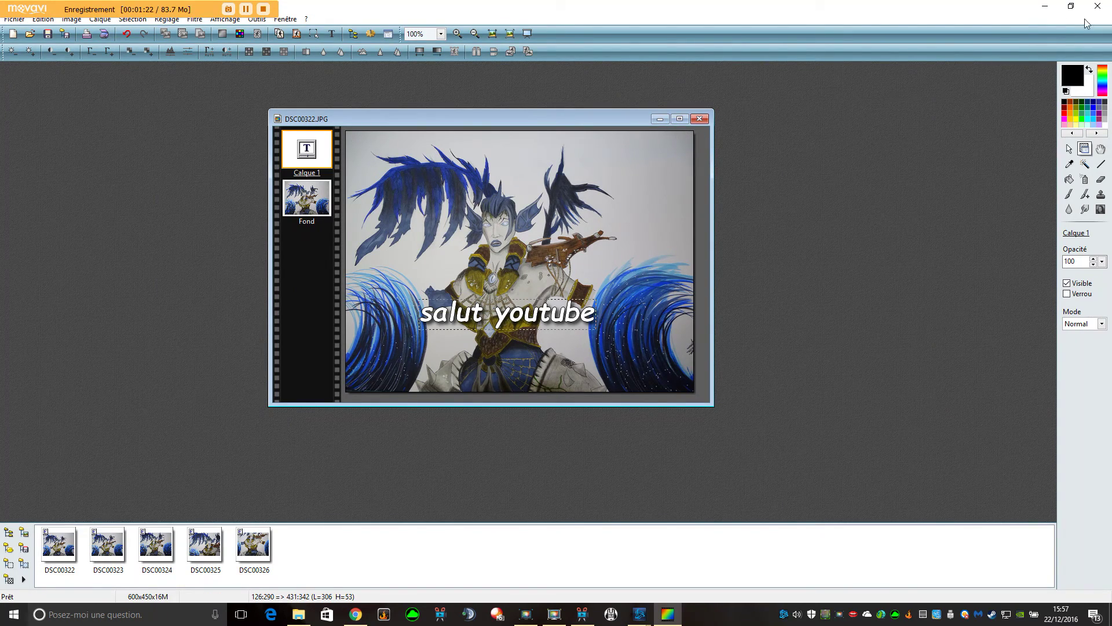
Show the Movavi Screen Capture Studio recording window below the drawing, look at its controls and minimize it
{"action": "left_click", "coordinate": [555, 614]}
{"action": "left_click_drag", "start_coordinate": [850, 531], "coordinate": [499, 417]}
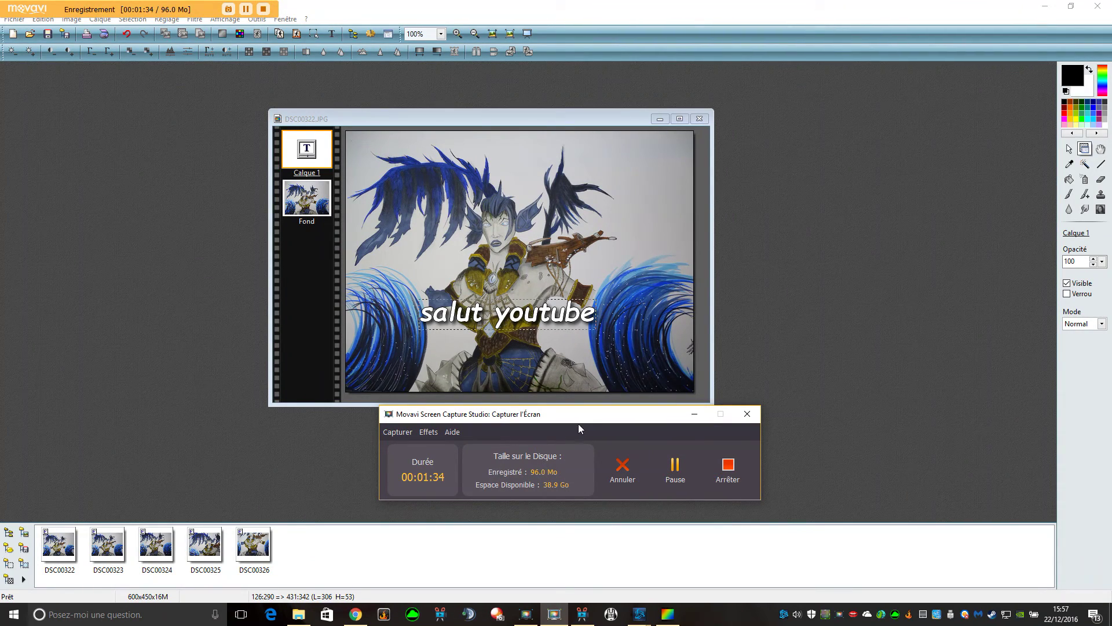
{"action": "left_click", "coordinate": [694, 416]}
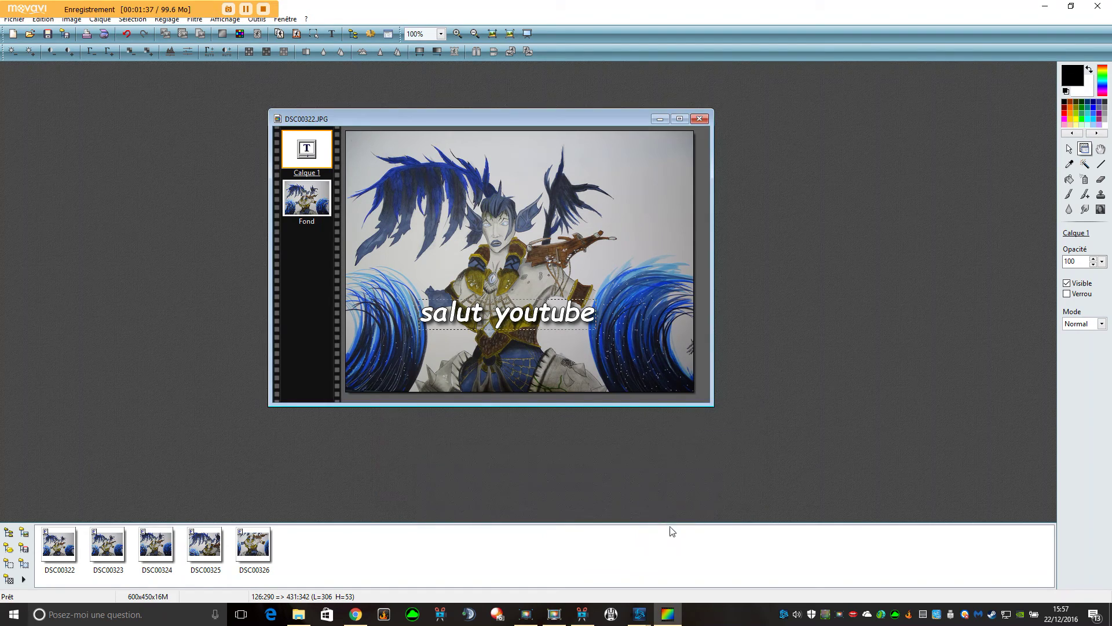
Switch to Movavi Video Editor, look over the project timeline and view the media files available for import without adding any
{"action": "left_click", "coordinate": [582, 619]}
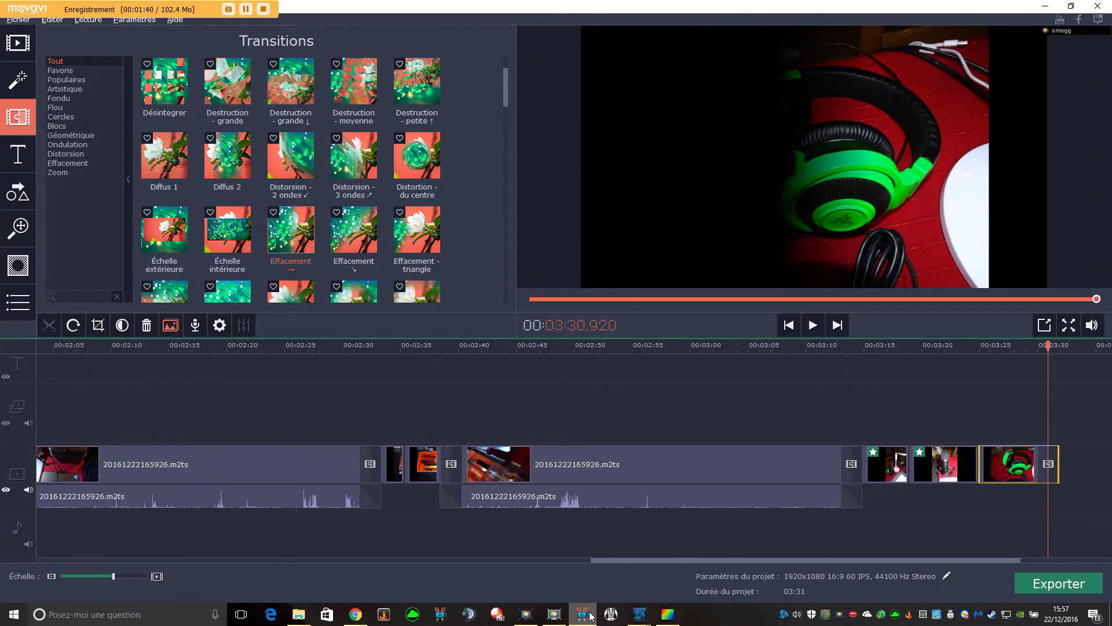
{"action": "scroll", "coordinate": [574, 399], "scroll_direction": "up", "scroll_amount": 5}
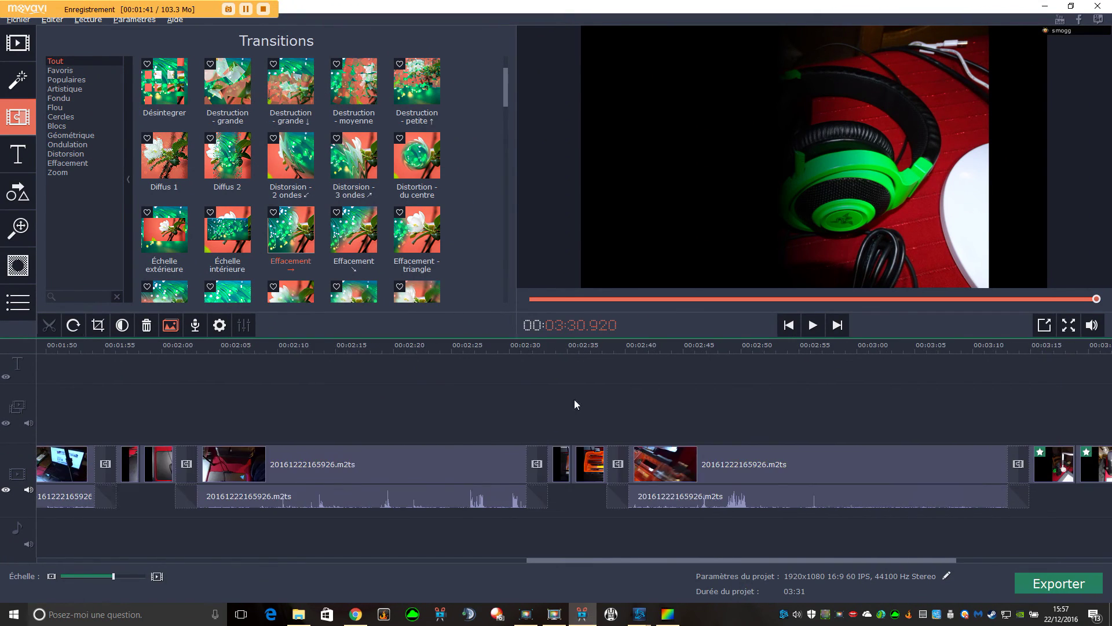
{"action": "left_click", "coordinate": [17, 20]}
{"action": "left_click", "coordinate": [16, 20]}
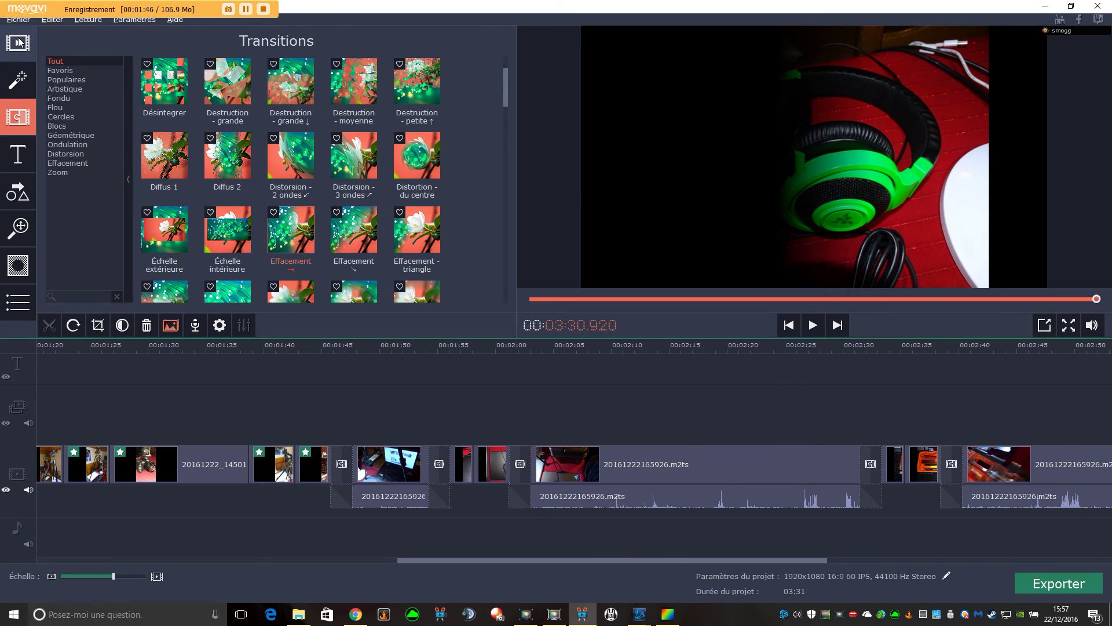
{"action": "left_click", "coordinate": [18, 42]}
{"action": "left_click", "coordinate": [178, 90]}
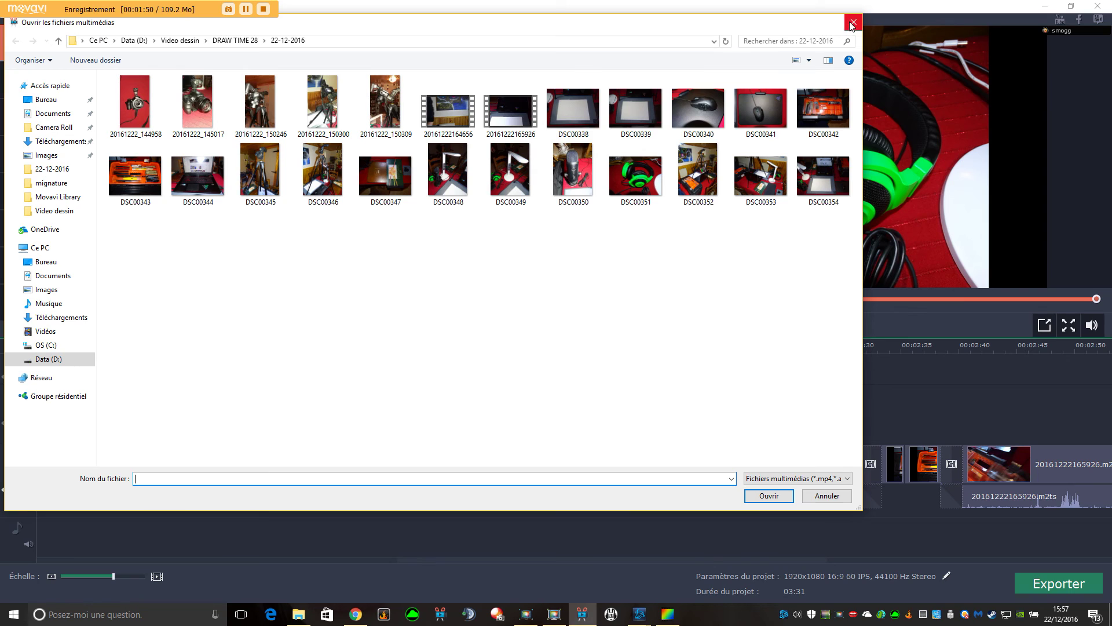
{"action": "left_click", "coordinate": [851, 23]}
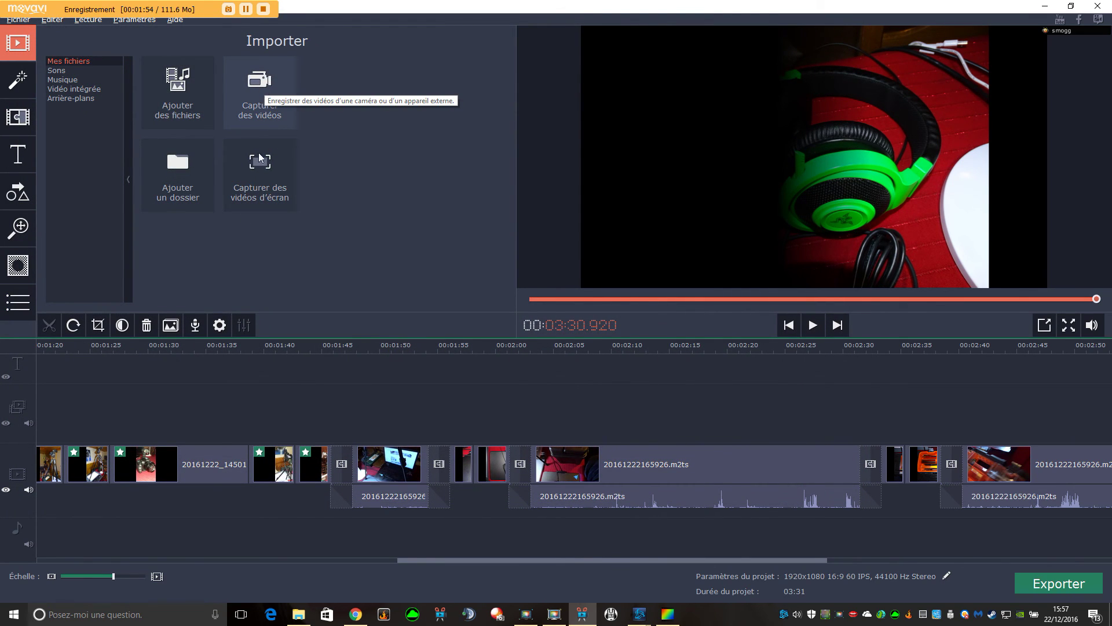
Look through the video filters, viewing the Flou and Couleurs categories
{"action": "left_click", "coordinate": [18, 80]}
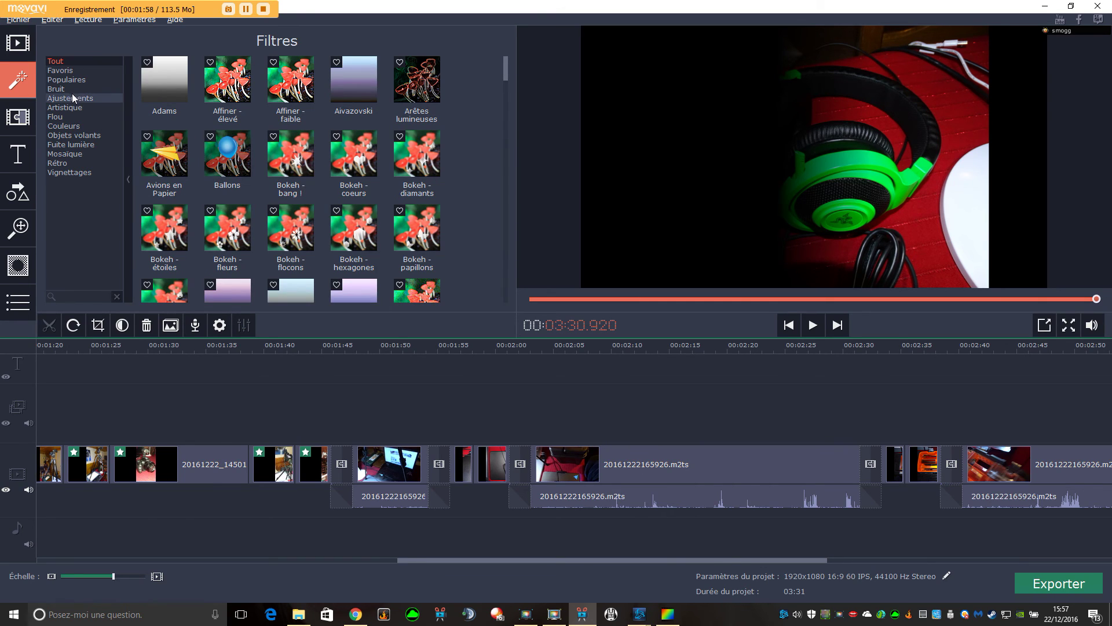
{"action": "left_click", "coordinate": [56, 117]}
{"action": "left_click", "coordinate": [61, 128]}
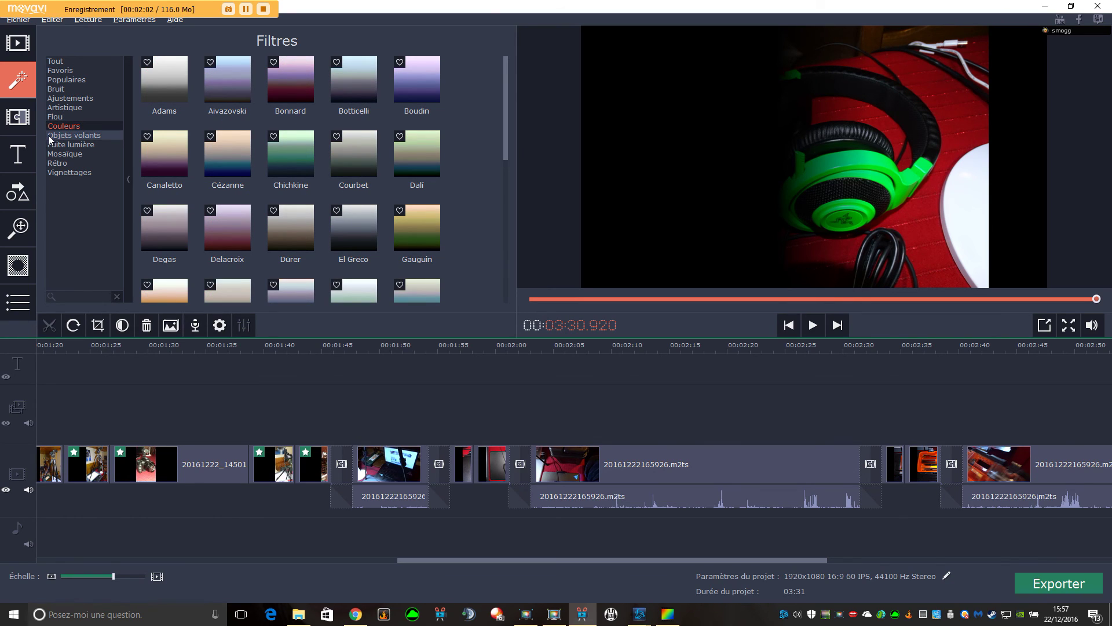
Look through the complete set of transitions and the available title styles
{"action": "left_click", "coordinate": [18, 117]}
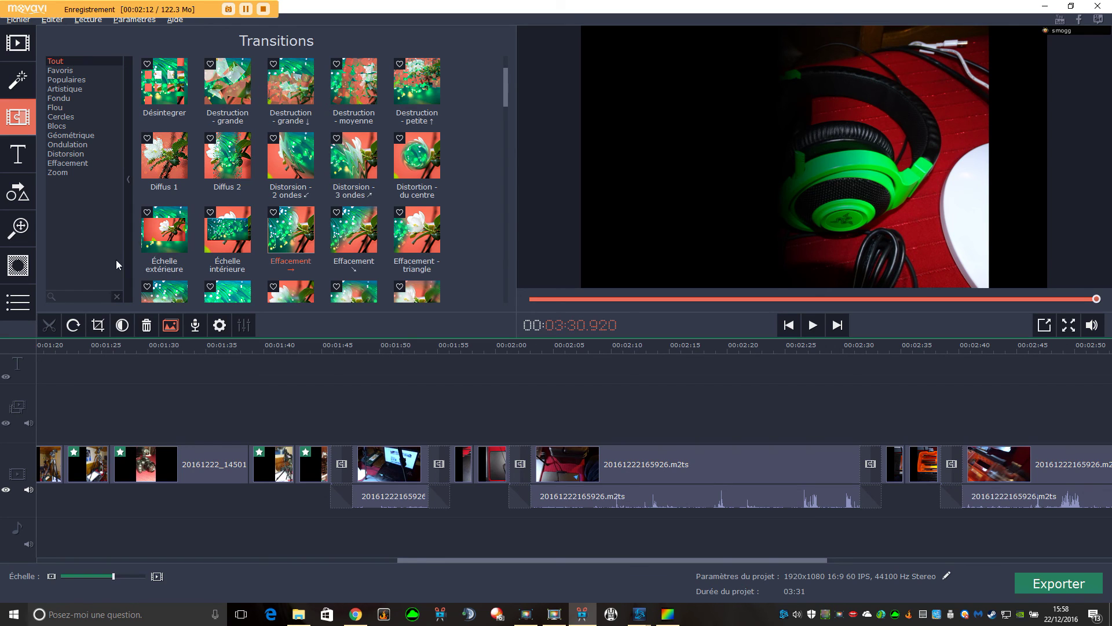
{"action": "scroll", "coordinate": [392, 189], "scroll_direction": "down", "scroll_amount": 7}
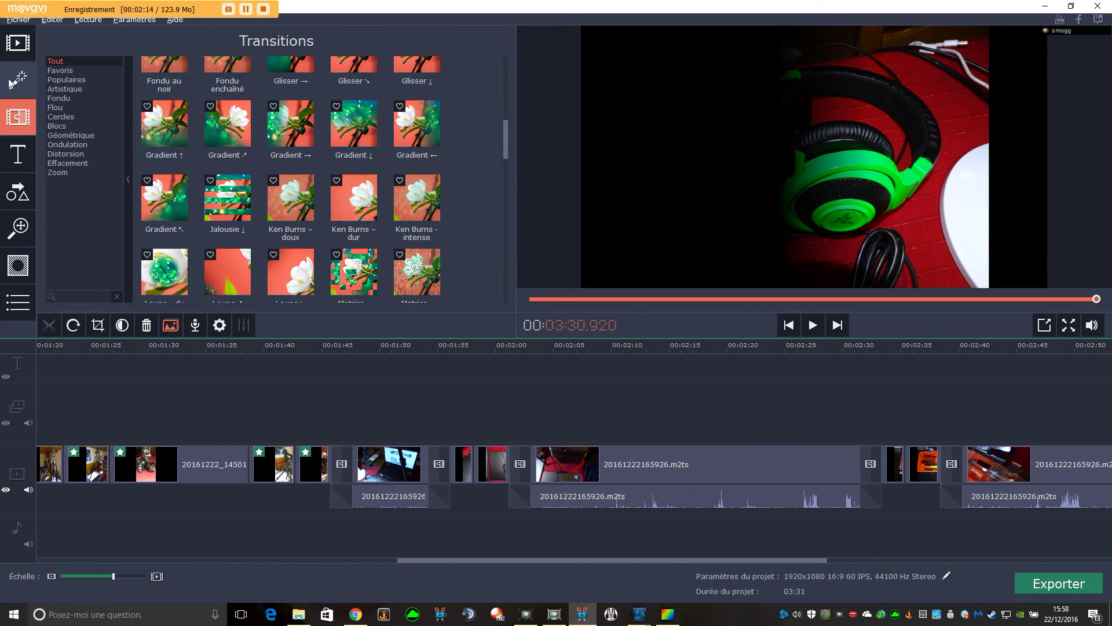
{"action": "scroll", "coordinate": [295, 187], "scroll_direction": "down", "scroll_amount": 8}
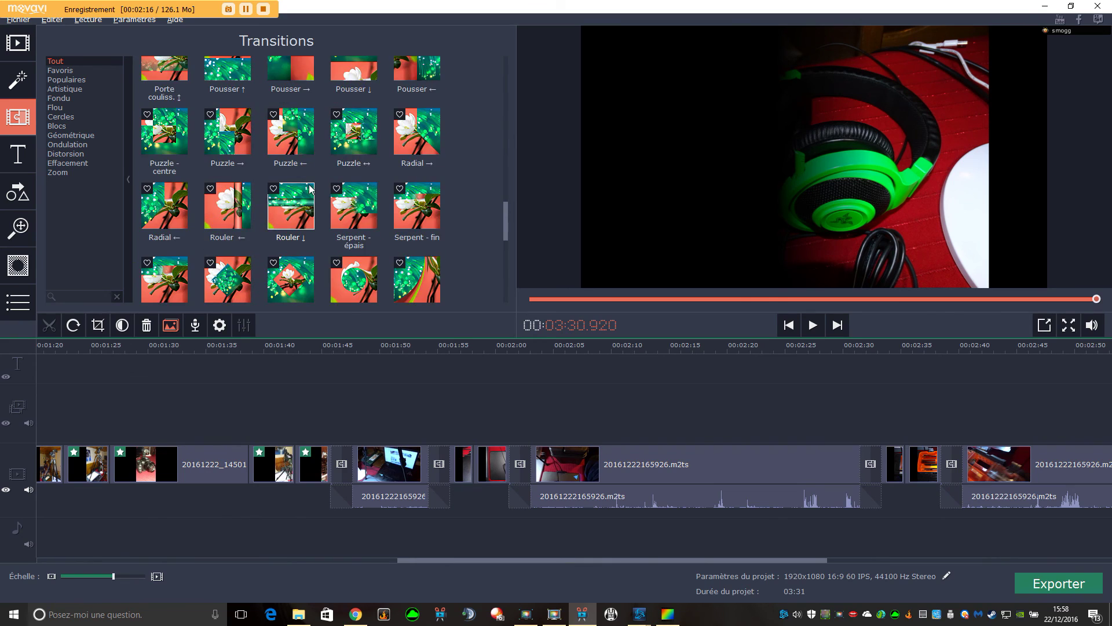
{"action": "scroll", "coordinate": [311, 190], "scroll_direction": "down", "scroll_amount": 2}
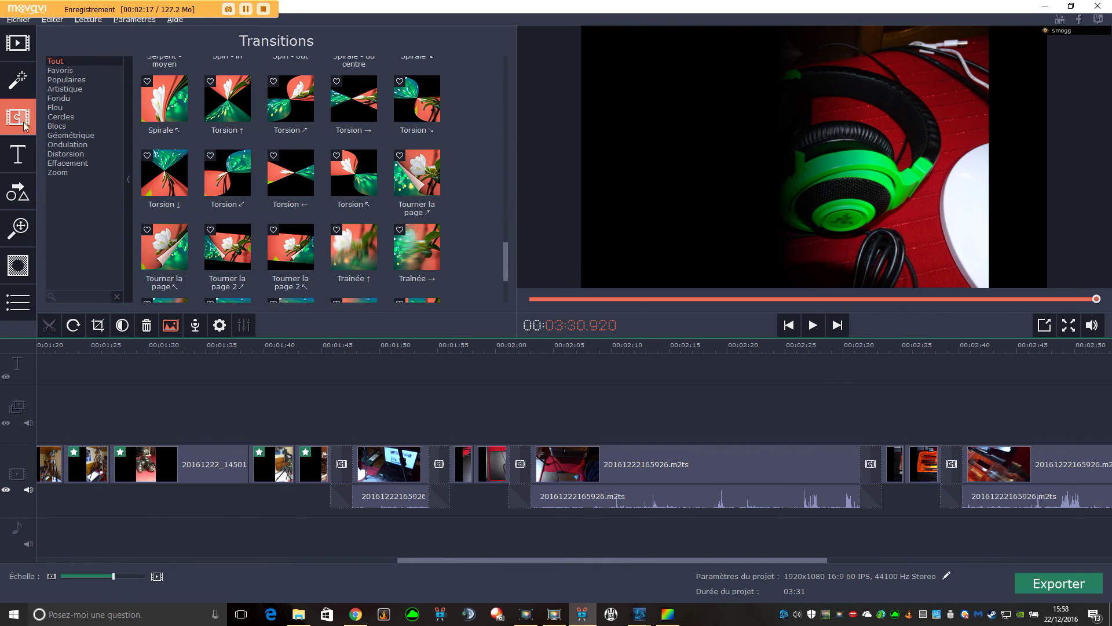
{"action": "left_click", "coordinate": [18, 156]}
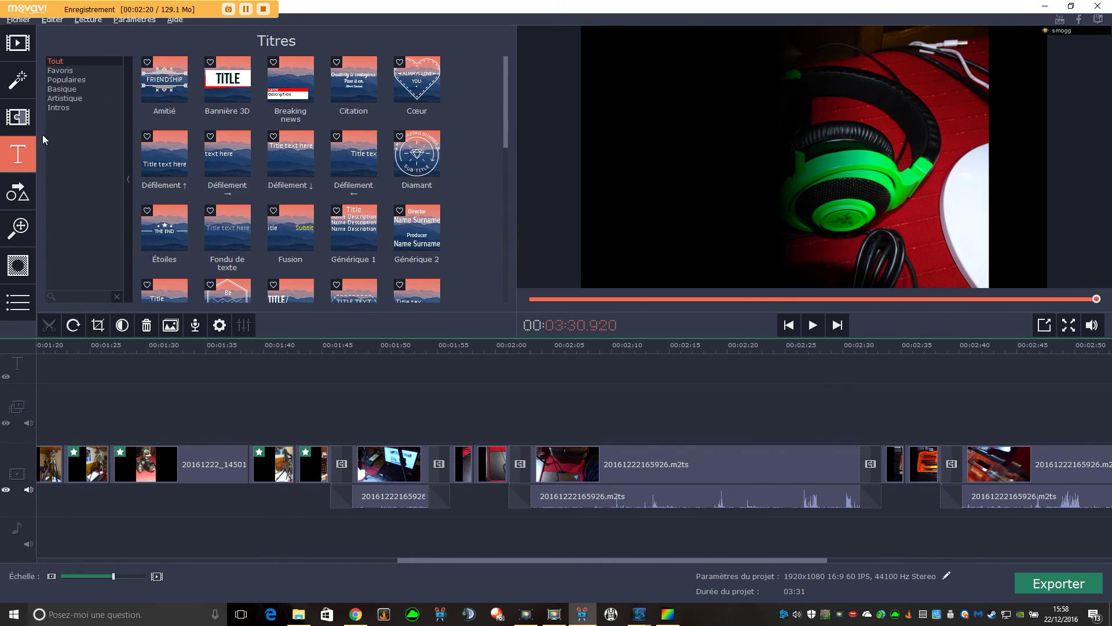
{"action": "left_click", "coordinate": [18, 119]}
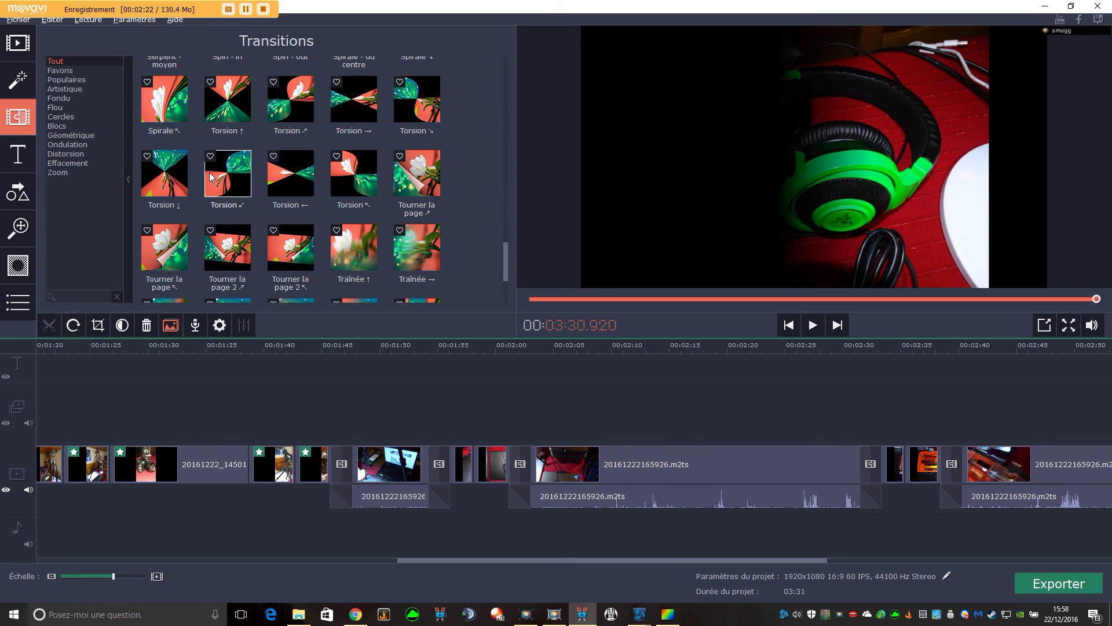
Preview the upward Torsion, Tourner la page and leftward Rouler transitions
{"action": "left_click", "coordinate": [225, 99]}
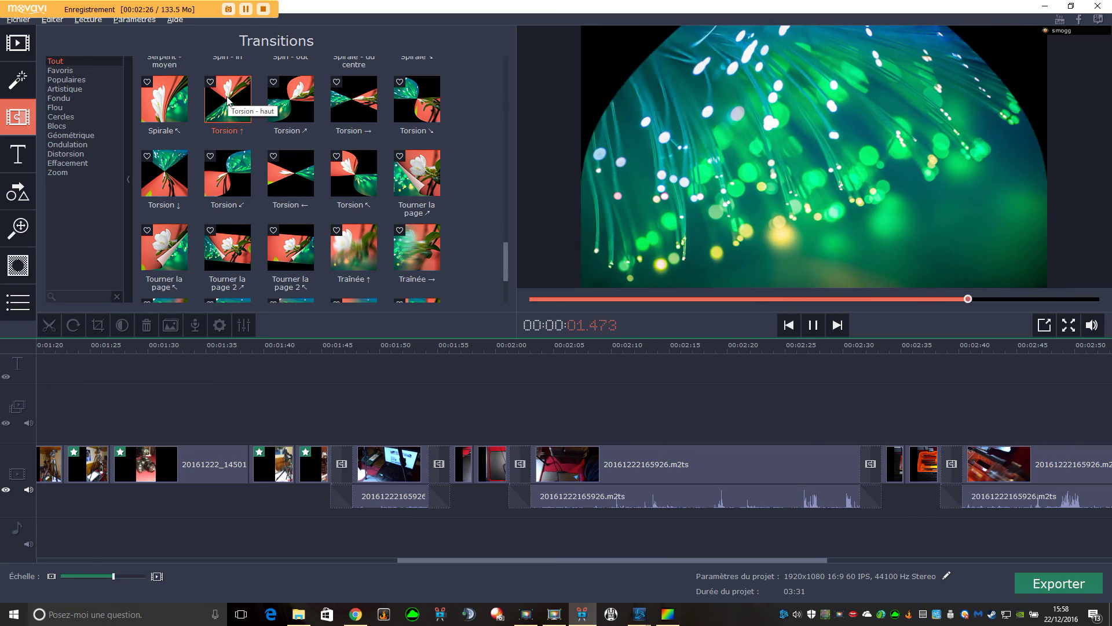
{"action": "scroll", "coordinate": [350, 173], "scroll_direction": "up", "scroll_amount": 1}
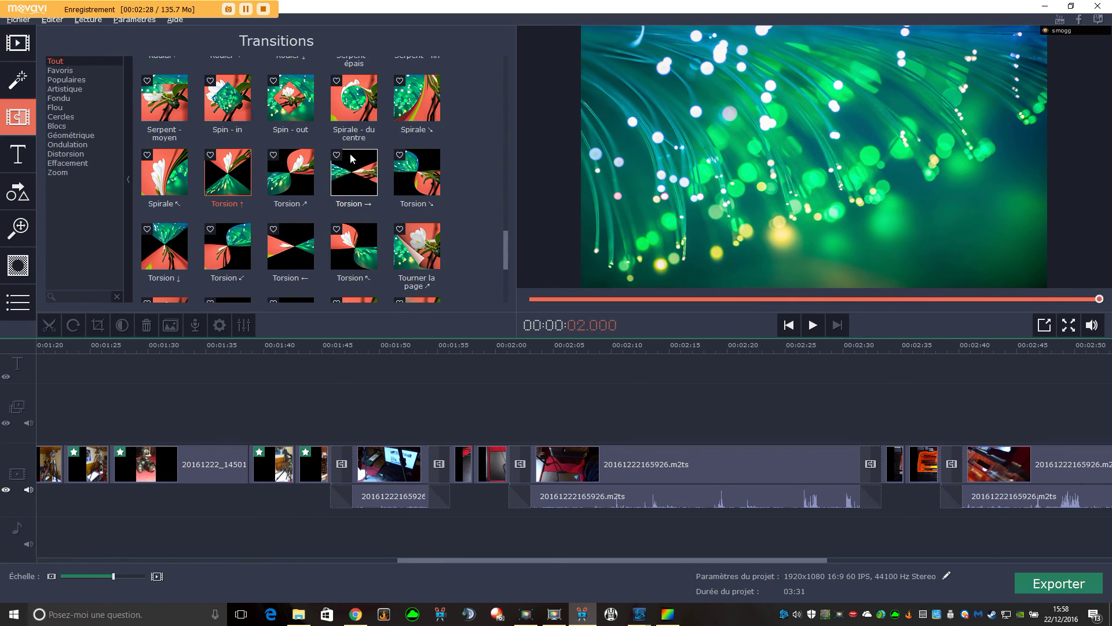
{"action": "left_click", "coordinate": [410, 247]}
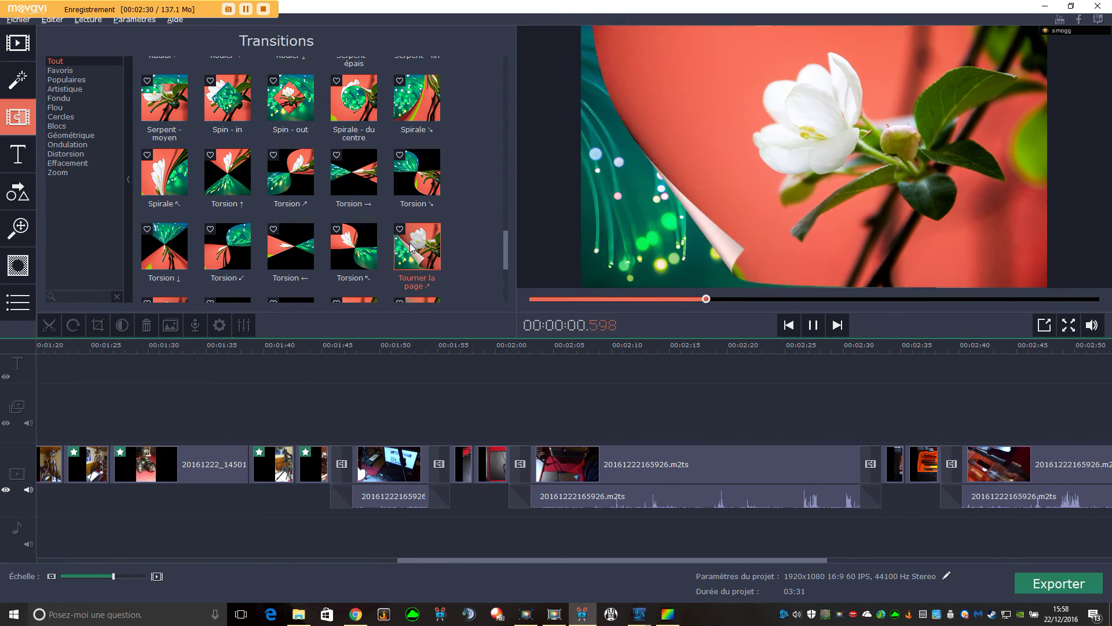
{"action": "scroll", "coordinate": [290, 137], "scroll_direction": "up", "scroll_amount": 2}
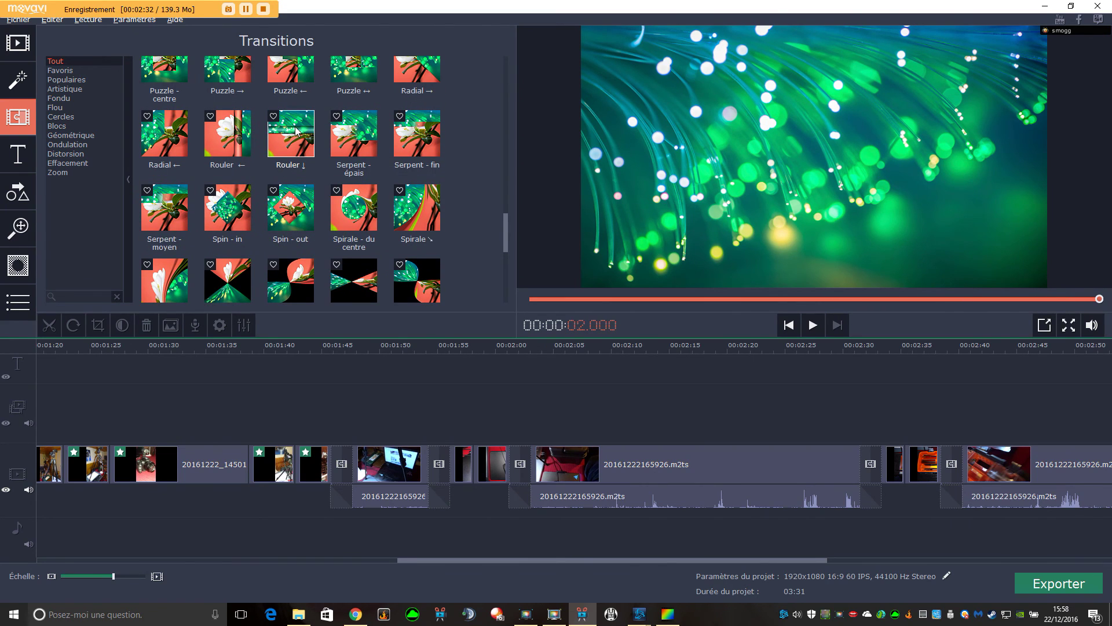
{"action": "left_click", "coordinate": [221, 151]}
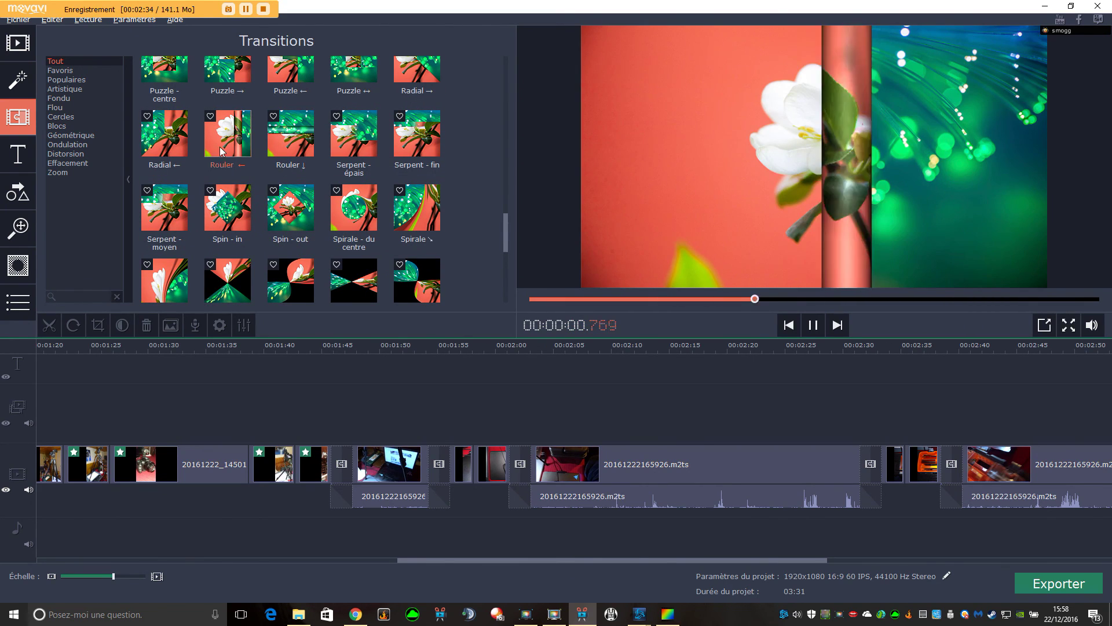
Preview the Matrice - petit transition
{"action": "scroll", "coordinate": [243, 159], "scroll_direction": "up", "scroll_amount": 8}
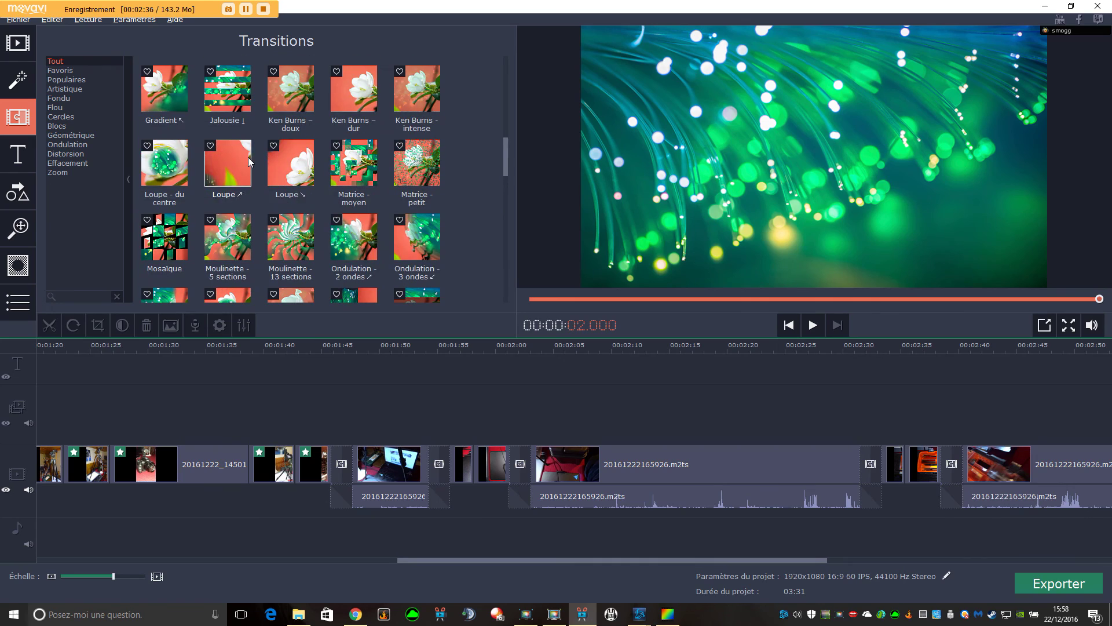
{"action": "left_click", "coordinate": [409, 176]}
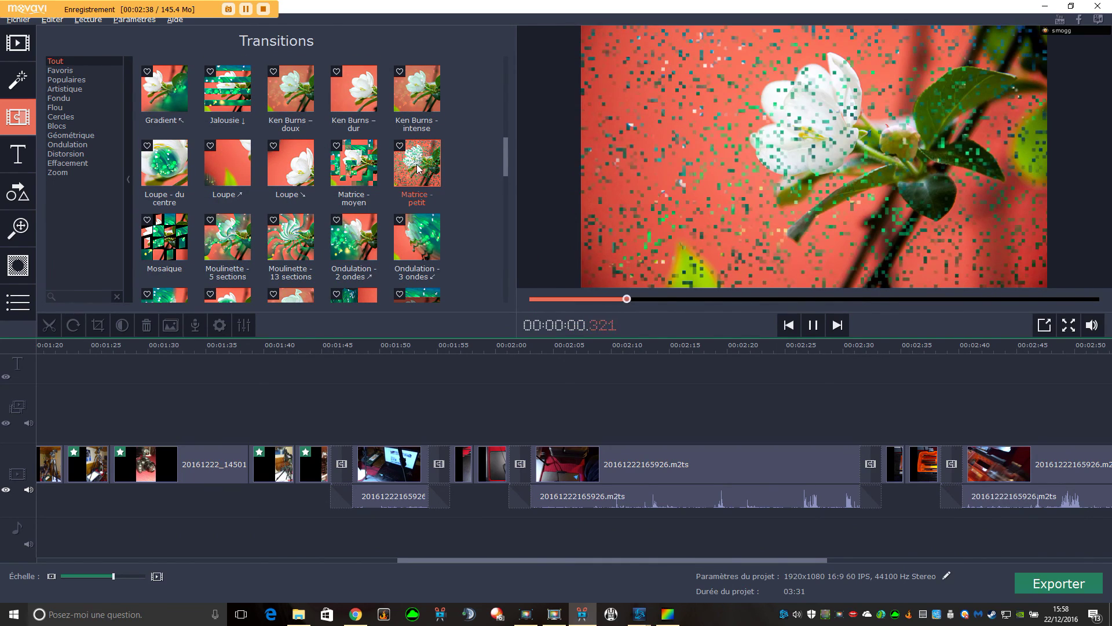
Preview the leftward Défilement, Simple - contraste, Studio and Tiers inférieur title styles
{"action": "left_click", "coordinate": [19, 155]}
{"action": "left_click", "coordinate": [352, 152]}
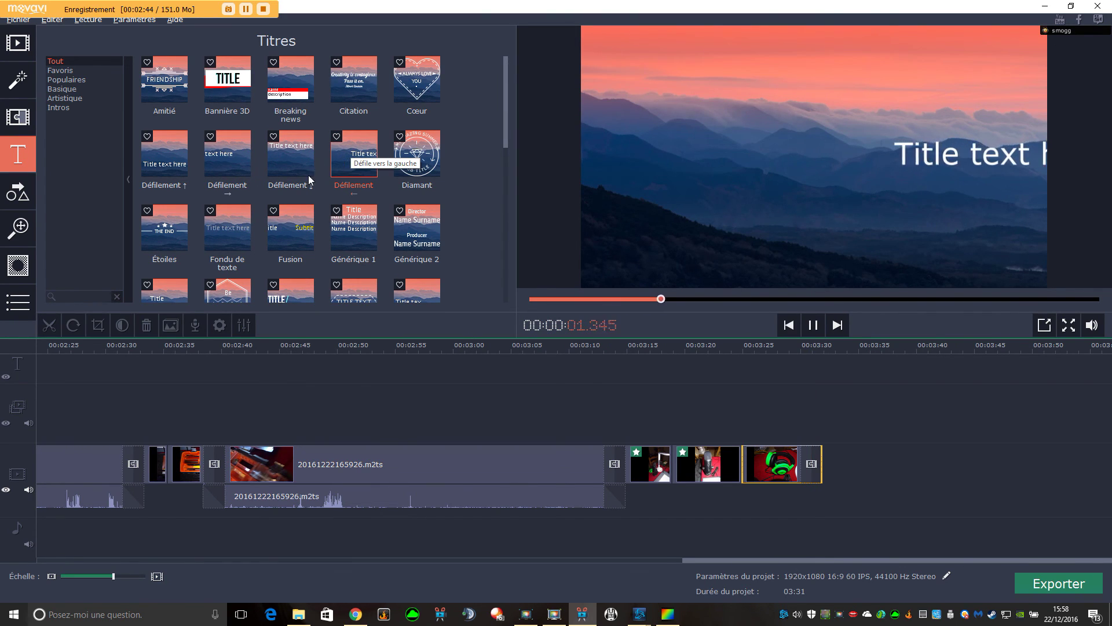
{"action": "scroll", "coordinate": [292, 191], "scroll_direction": "down", "scroll_amount": 3}
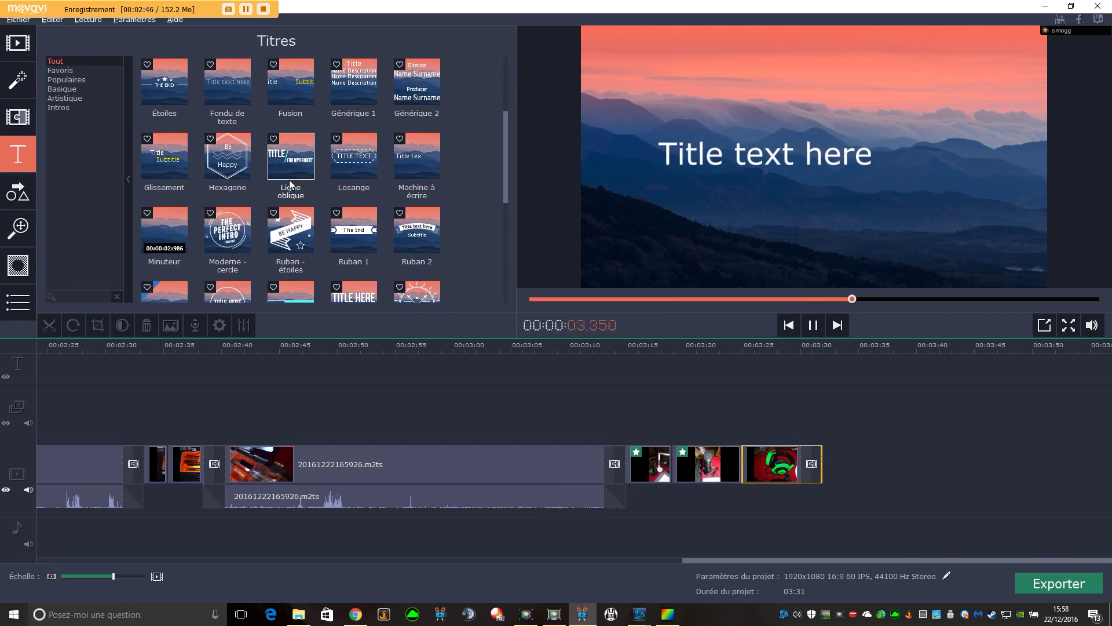
{"action": "scroll", "coordinate": [291, 184], "scroll_direction": "down", "scroll_amount": 1}
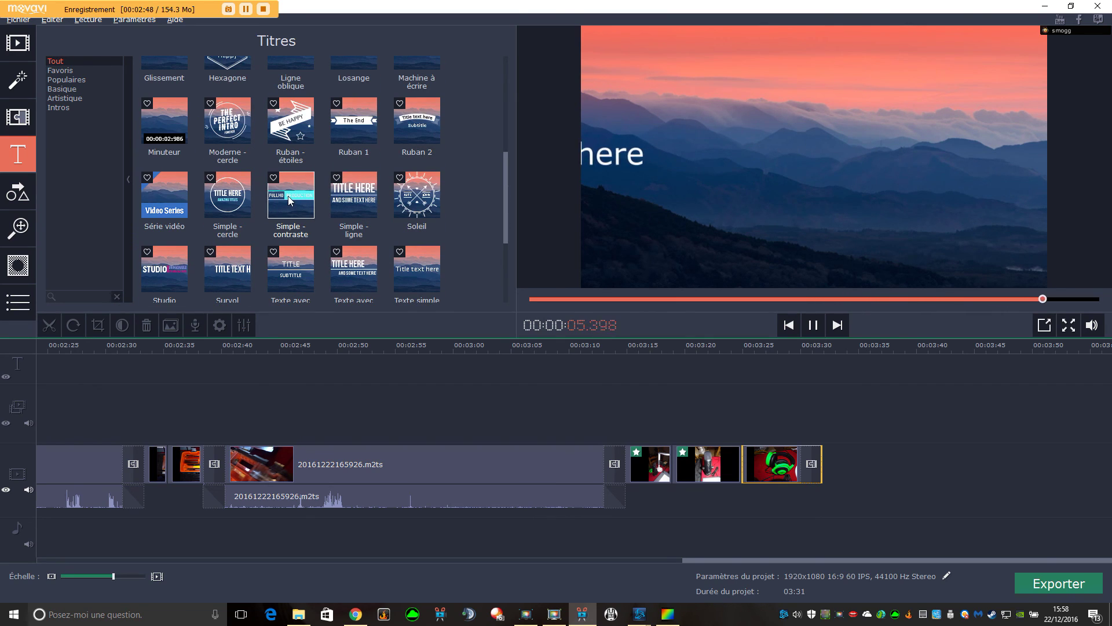
{"action": "left_click", "coordinate": [287, 196]}
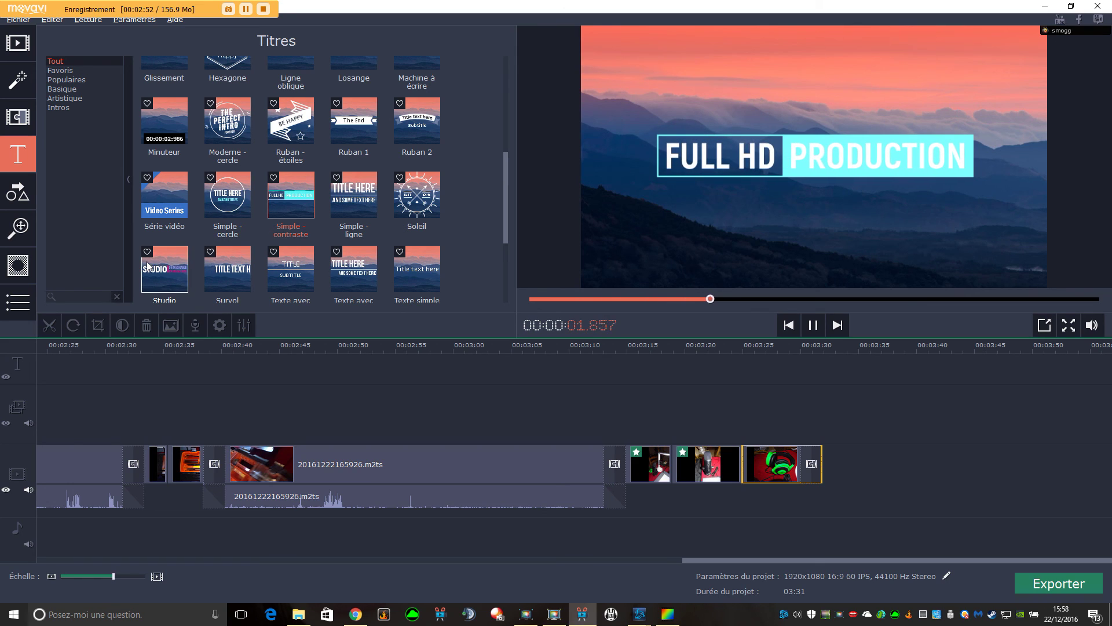
{"action": "scroll", "coordinate": [144, 264], "scroll_direction": "down", "scroll_amount": 1}
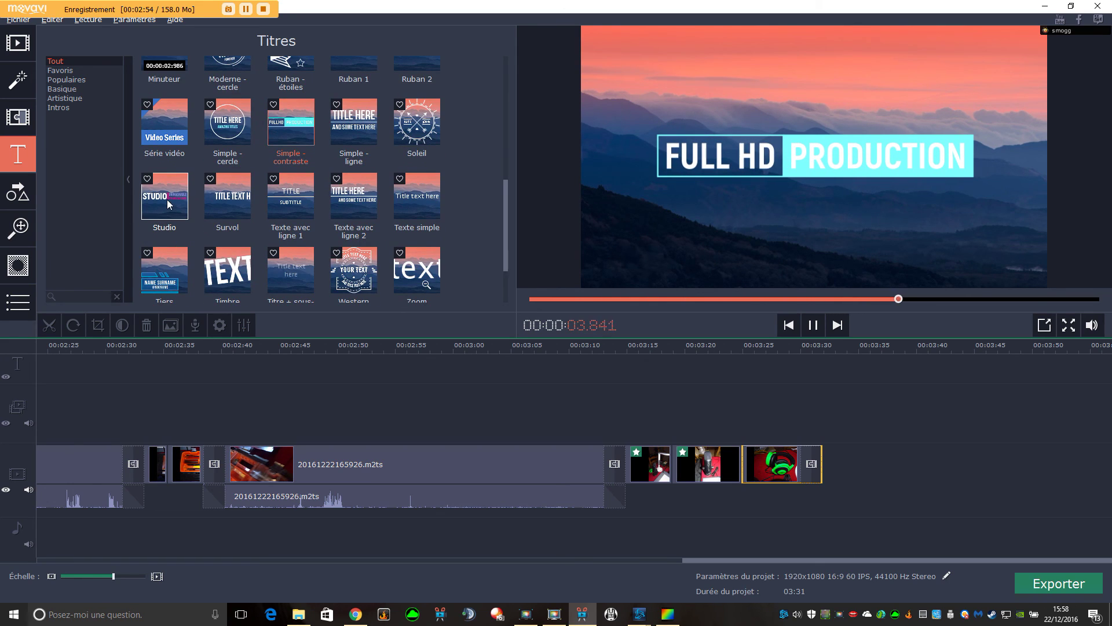
{"action": "left_click", "coordinate": [168, 196]}
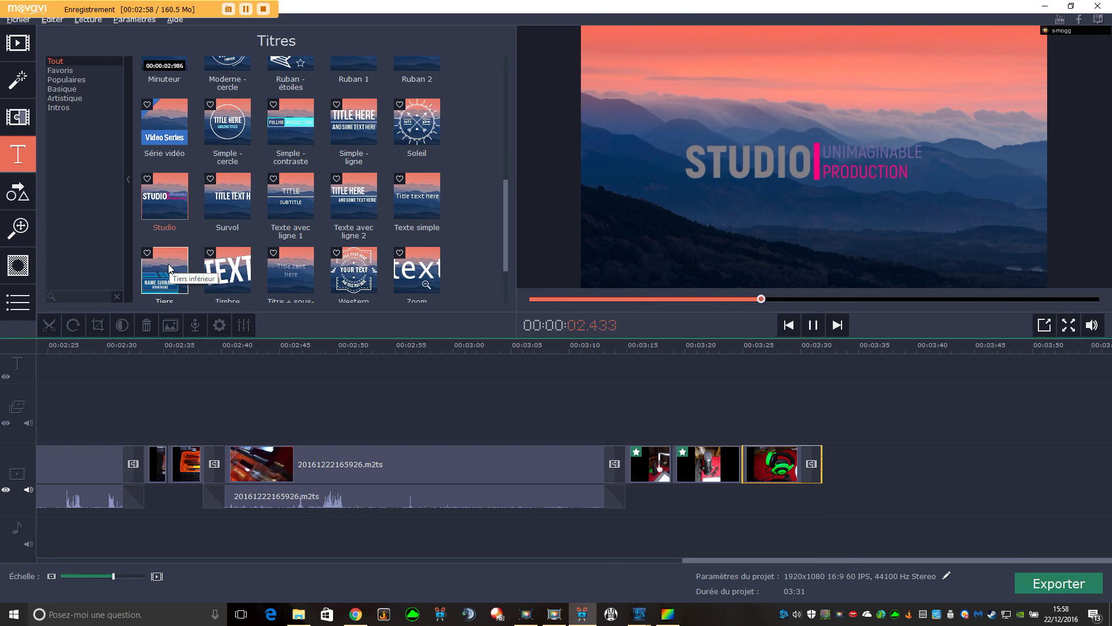
{"action": "left_click", "coordinate": [168, 263]}
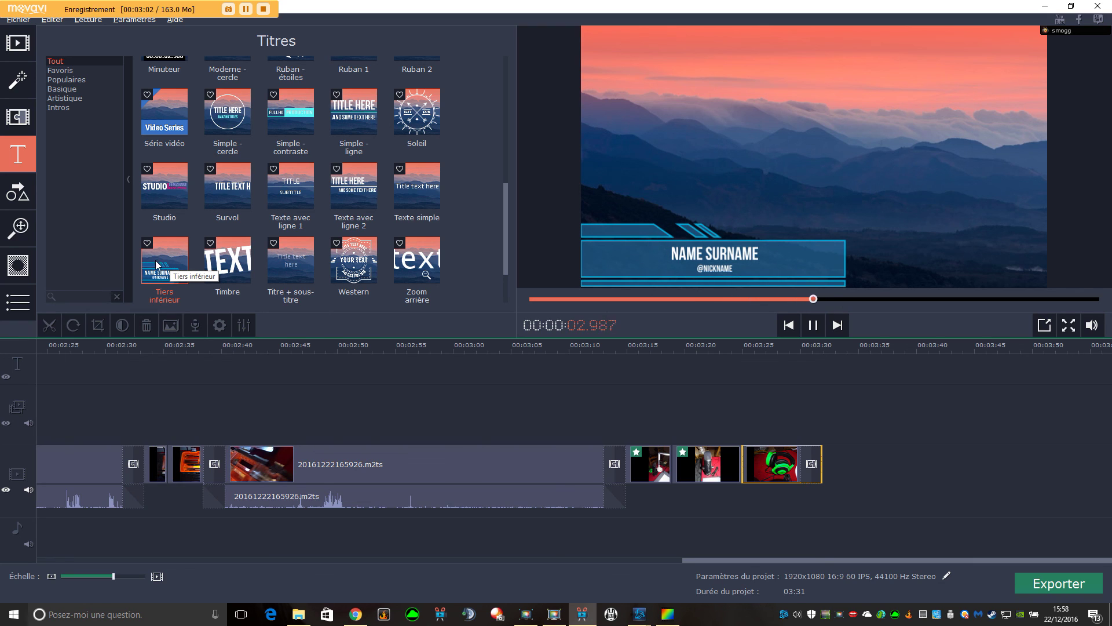
Look through the available Légendes, from speech bubbles and arrows to ovals and pointer shapes
{"action": "left_click", "coordinate": [18, 192]}
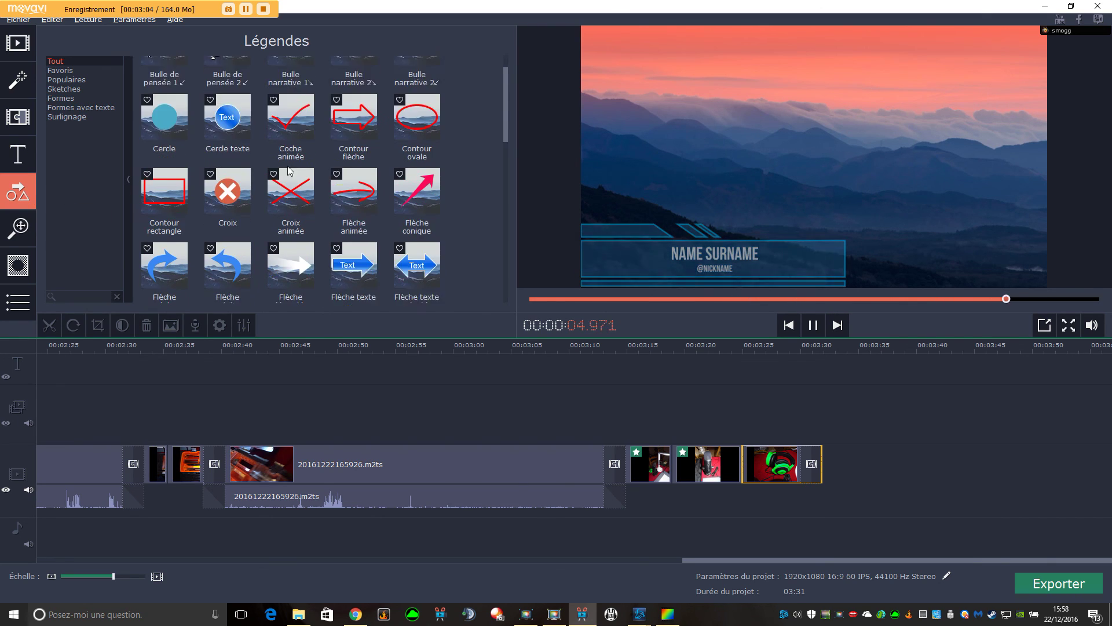
{"action": "scroll", "coordinate": [288, 171], "scroll_direction": "down", "scroll_amount": 2}
{"action": "scroll", "coordinate": [296, 175], "scroll_direction": "down", "scroll_amount": 1}
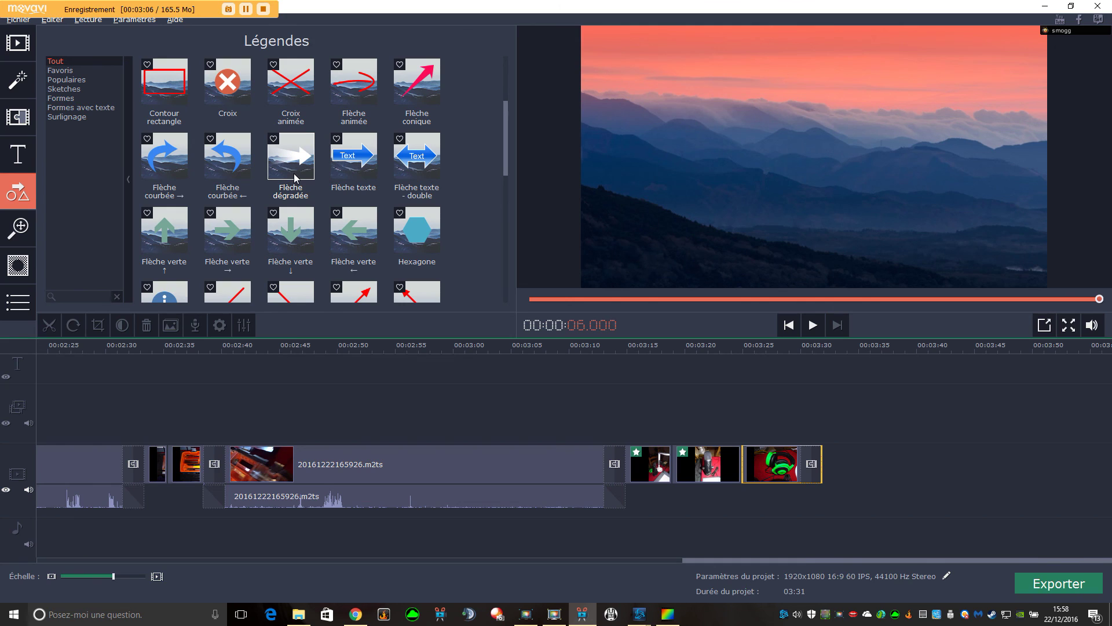
{"action": "scroll", "coordinate": [323, 174], "scroll_direction": "down", "scroll_amount": 1}
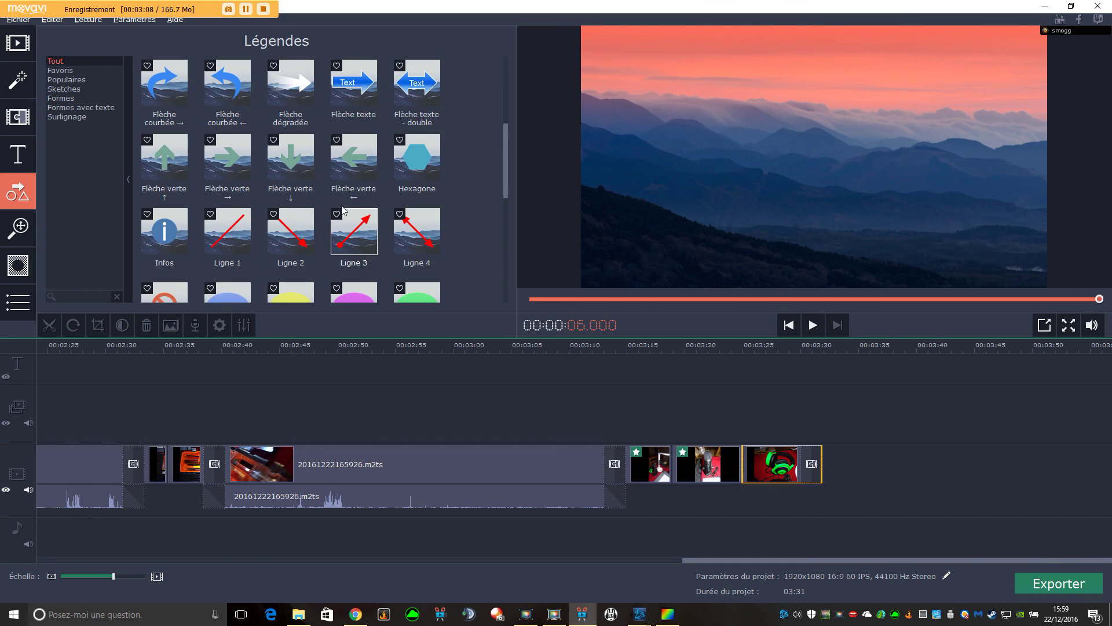
{"action": "scroll", "coordinate": [298, 238], "scroll_direction": "down", "scroll_amount": 2}
{"action": "scroll", "coordinate": [300, 229], "scroll_direction": "down", "scroll_amount": 1}
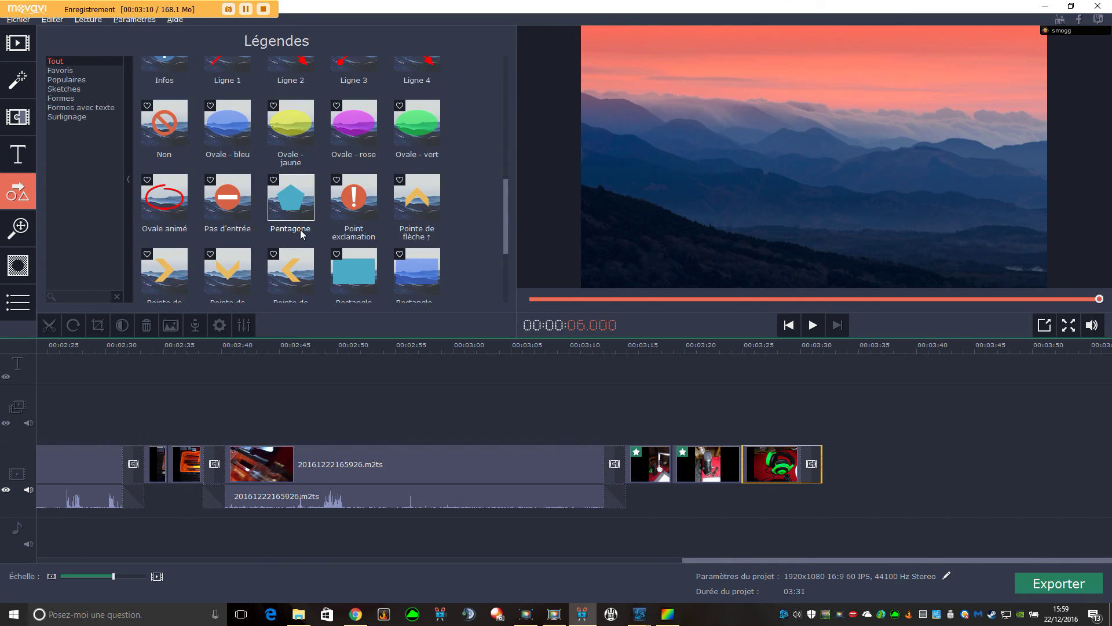
{"action": "scroll", "coordinate": [300, 230], "scroll_direction": "up", "scroll_amount": 2}
{"action": "scroll", "coordinate": [304, 233], "scroll_direction": "up", "scroll_amount": 5}
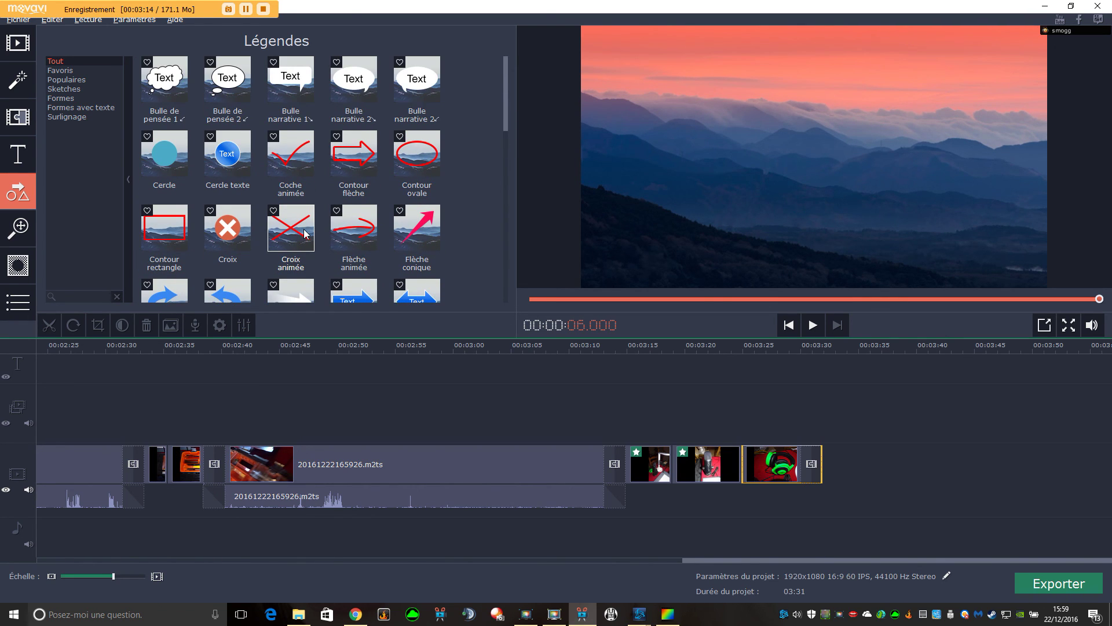
Preview the Bulle narrative 2, Ligne 3 and Rectangle animé captions
{"action": "left_click", "coordinate": [354, 78]}
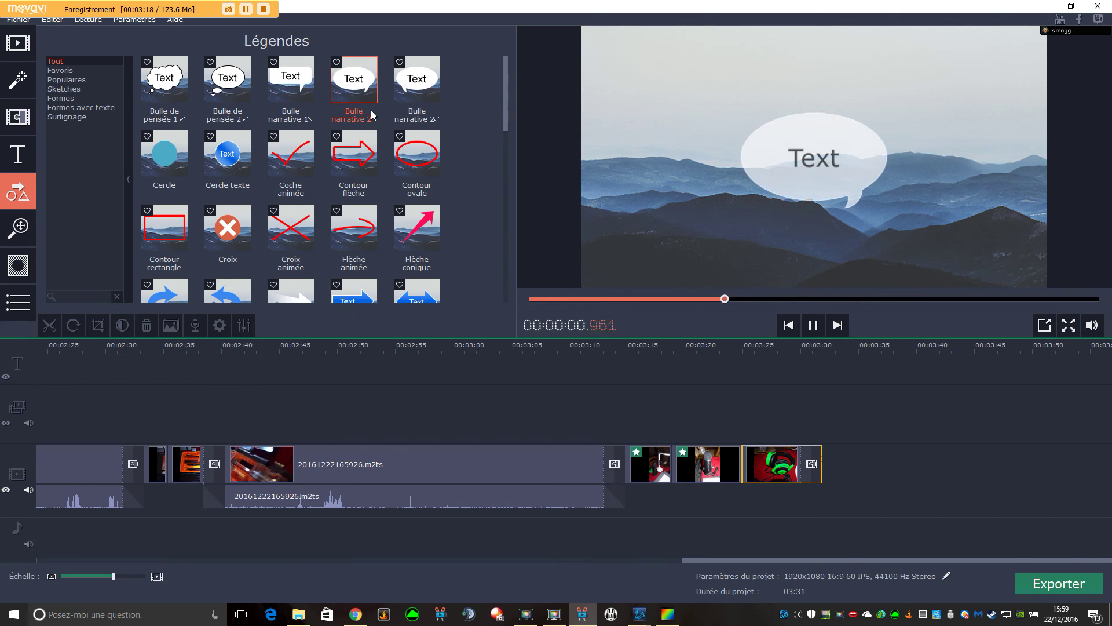
{"action": "left_click", "coordinate": [228, 232]}
{"action": "scroll", "coordinate": [338, 239], "scroll_direction": "down", "scroll_amount": 1}
{"action": "scroll", "coordinate": [338, 235], "scroll_direction": "down", "scroll_amount": 3}
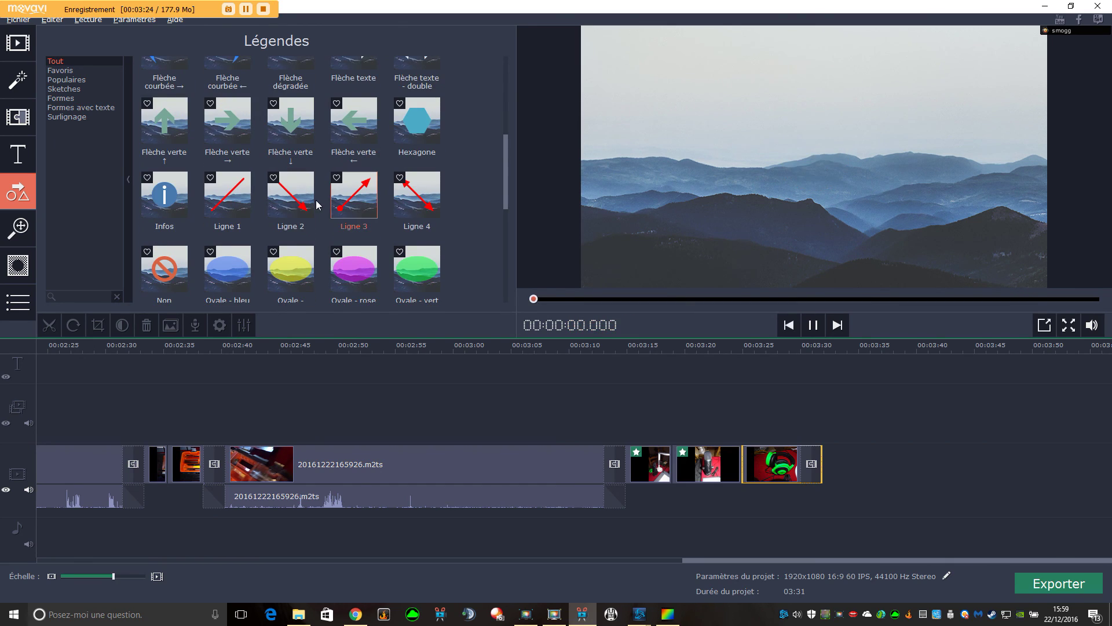
{"action": "scroll", "coordinate": [290, 206], "scroll_direction": "down", "scroll_amount": 2}
{"action": "scroll", "coordinate": [291, 208], "scroll_direction": "down", "scroll_amount": 3}
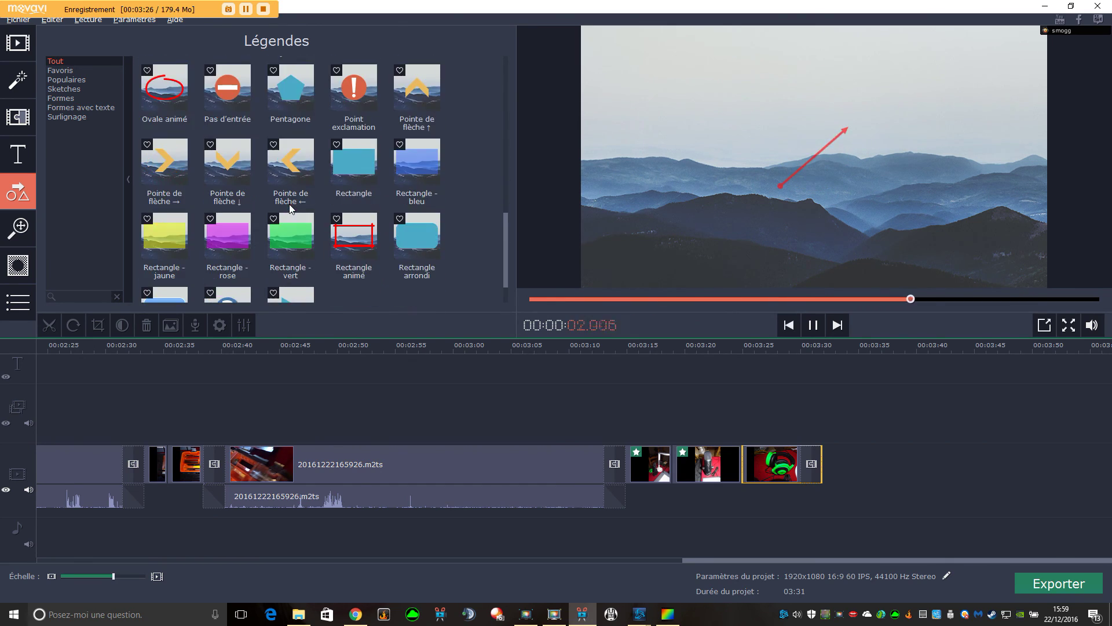
{"action": "left_click", "coordinate": [348, 183]}
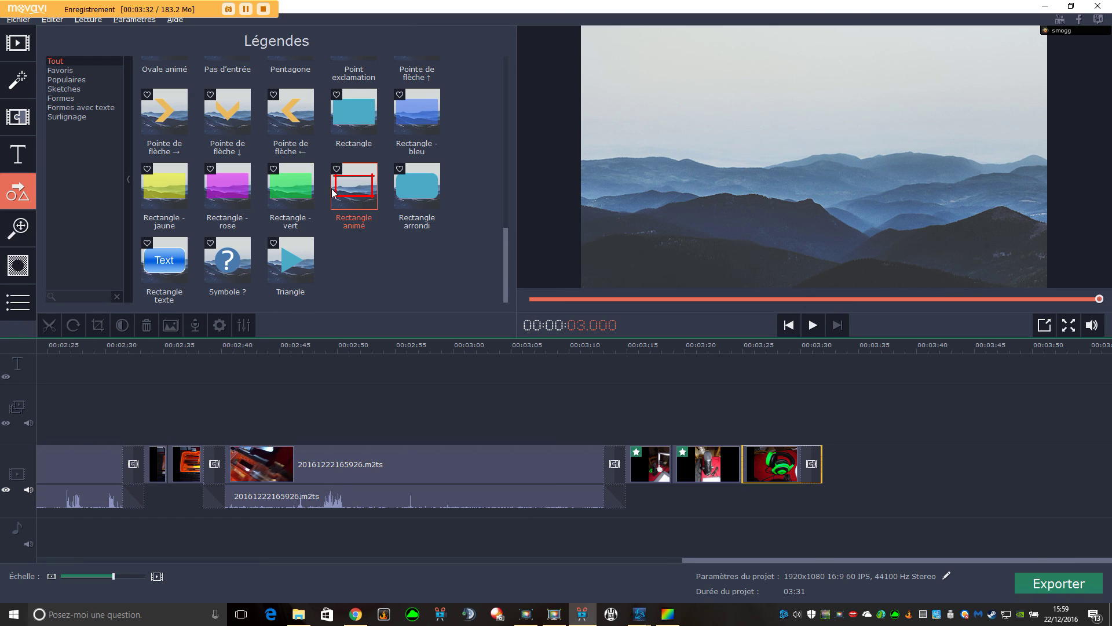
View the Panoramique et zoom options and the Surligner et masquer settings for the headphones clip
{"action": "left_click", "coordinate": [23, 229]}
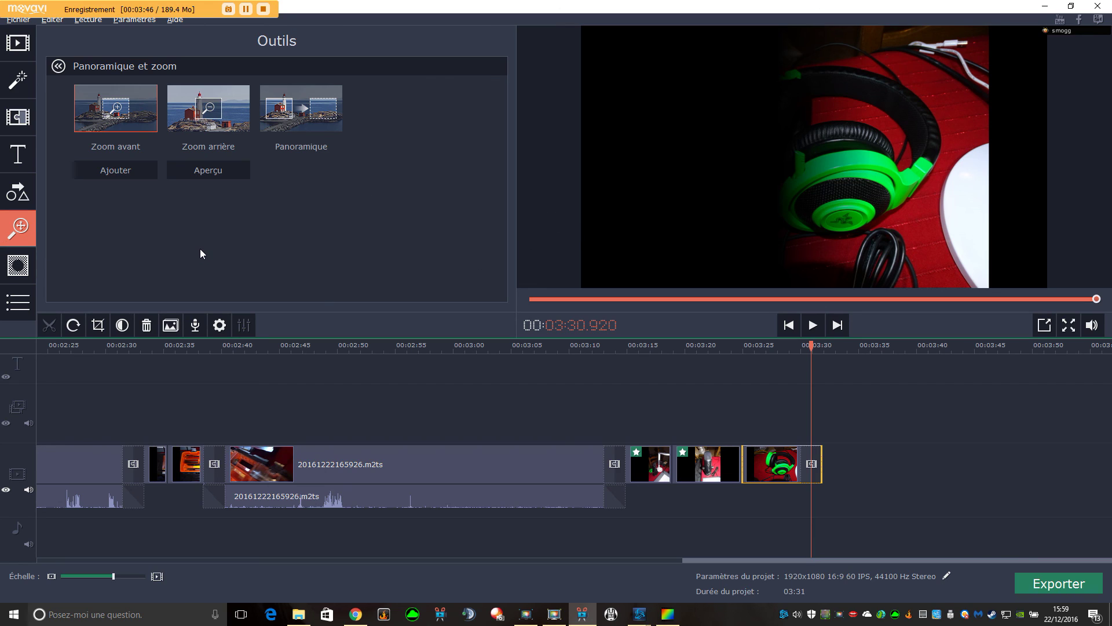
{"action": "left_click", "coordinate": [18, 267]}
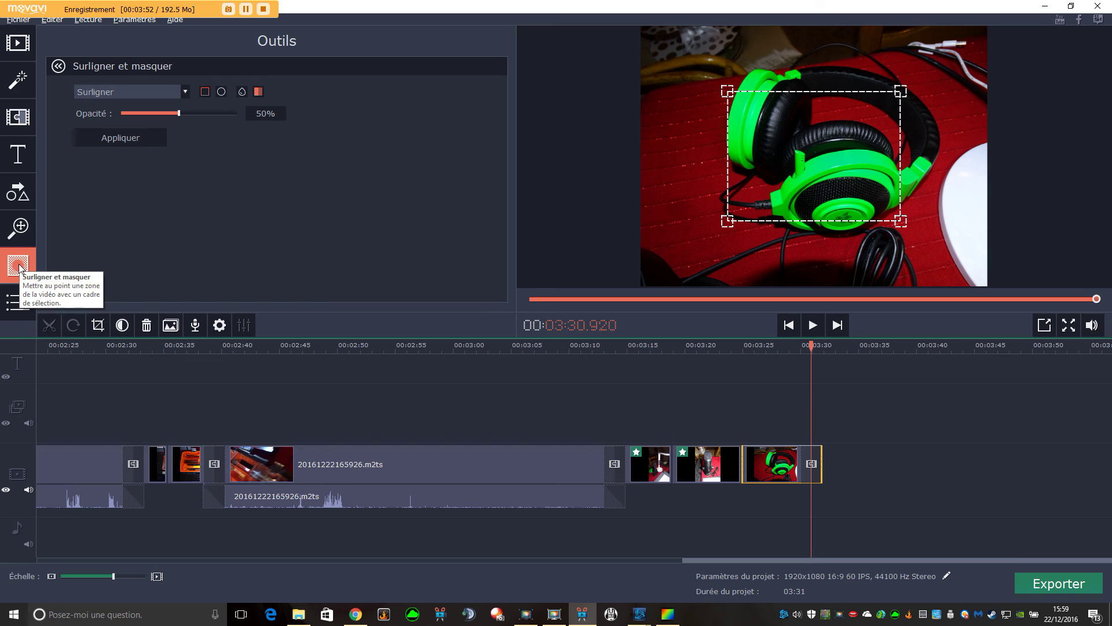
{"action": "left_click", "coordinate": [772, 460]}
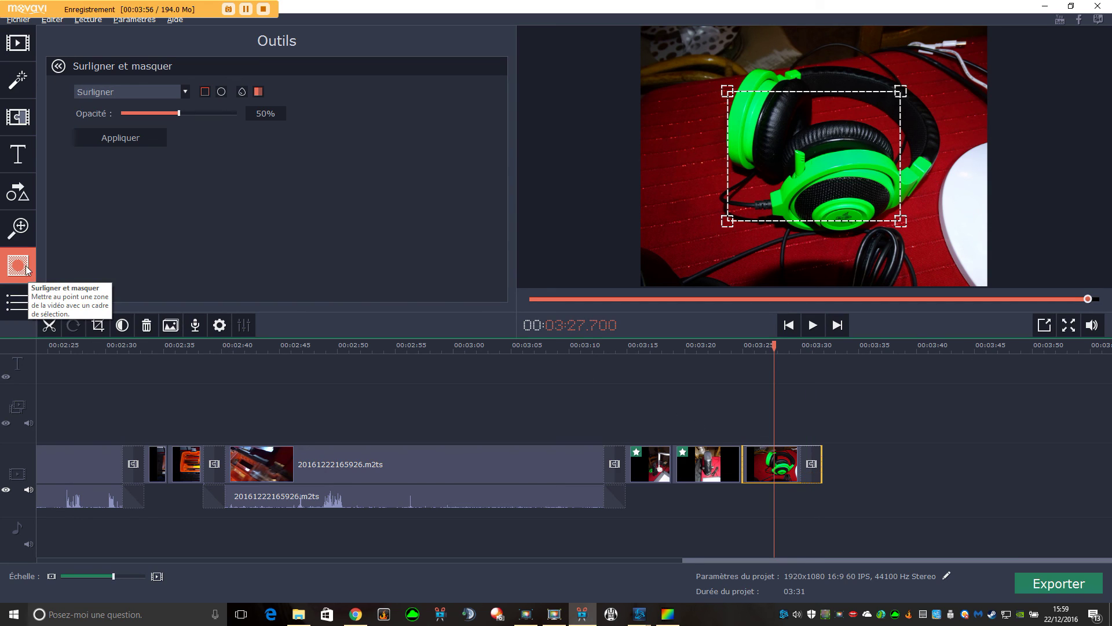
View the Clé chromatique settings, including the transparent colour choice, and check which additional tools are offered
{"action": "left_click", "coordinate": [29, 297]}
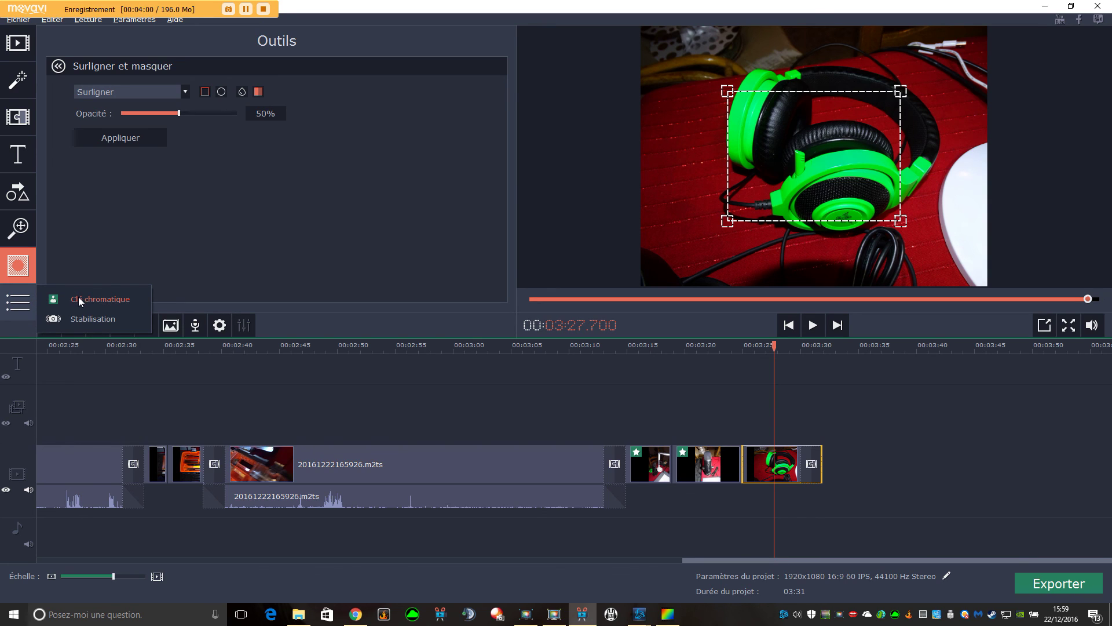
{"action": "left_click", "coordinate": [79, 297]}
{"action": "left_click", "coordinate": [270, 119]}
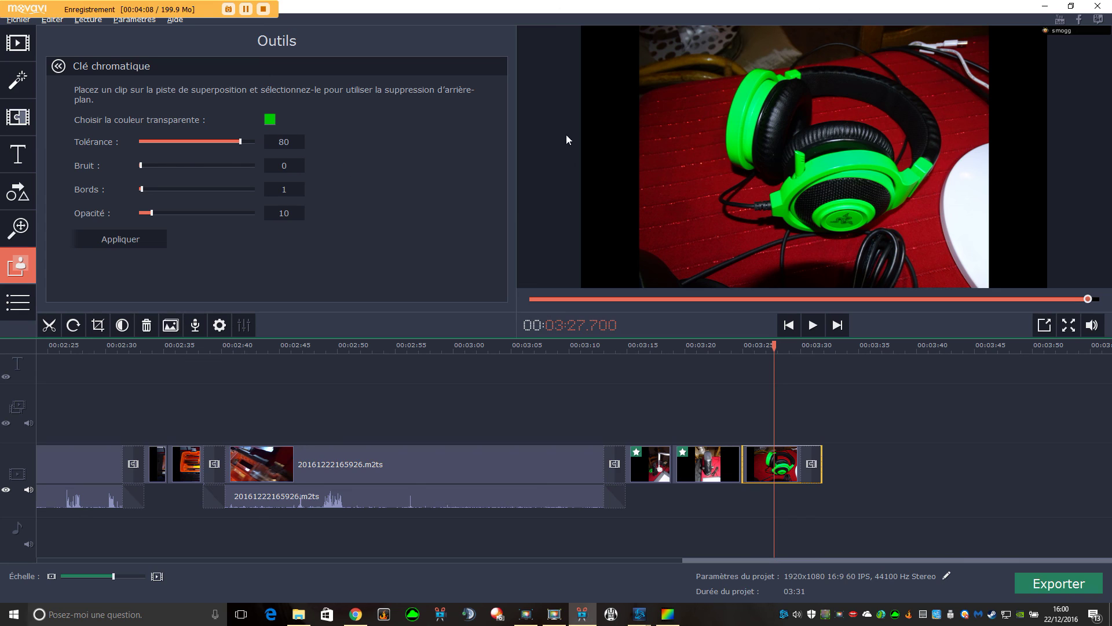
{"action": "left_click", "coordinate": [16, 302]}
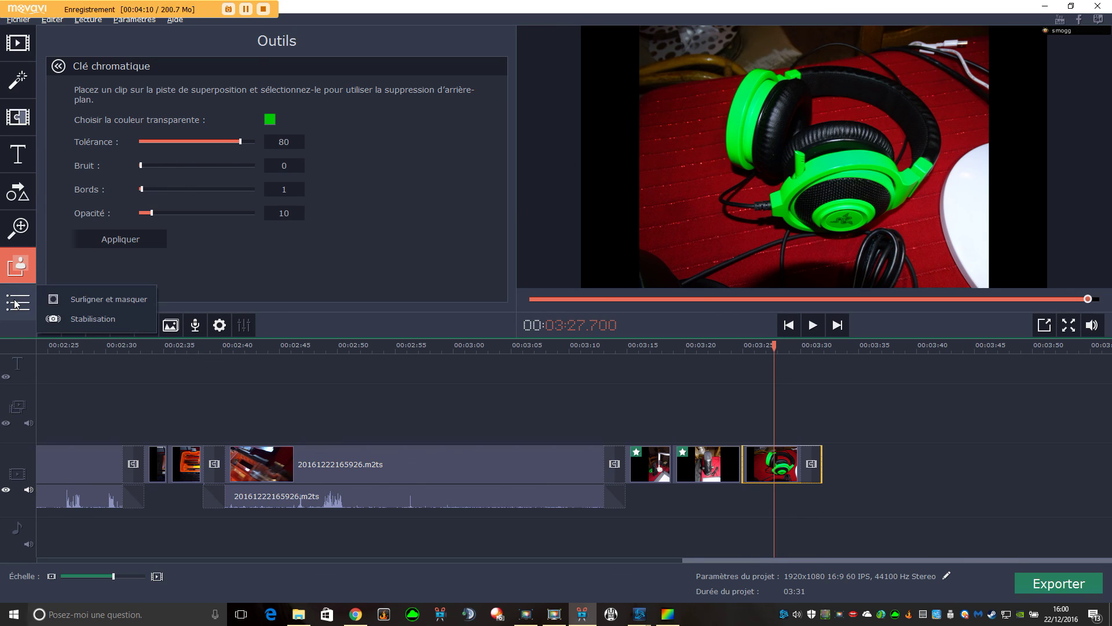
{"action": "left_click", "coordinate": [16, 310]}
{"action": "left_click", "coordinate": [17, 312]}
{"action": "left_click", "coordinate": [16, 312]}
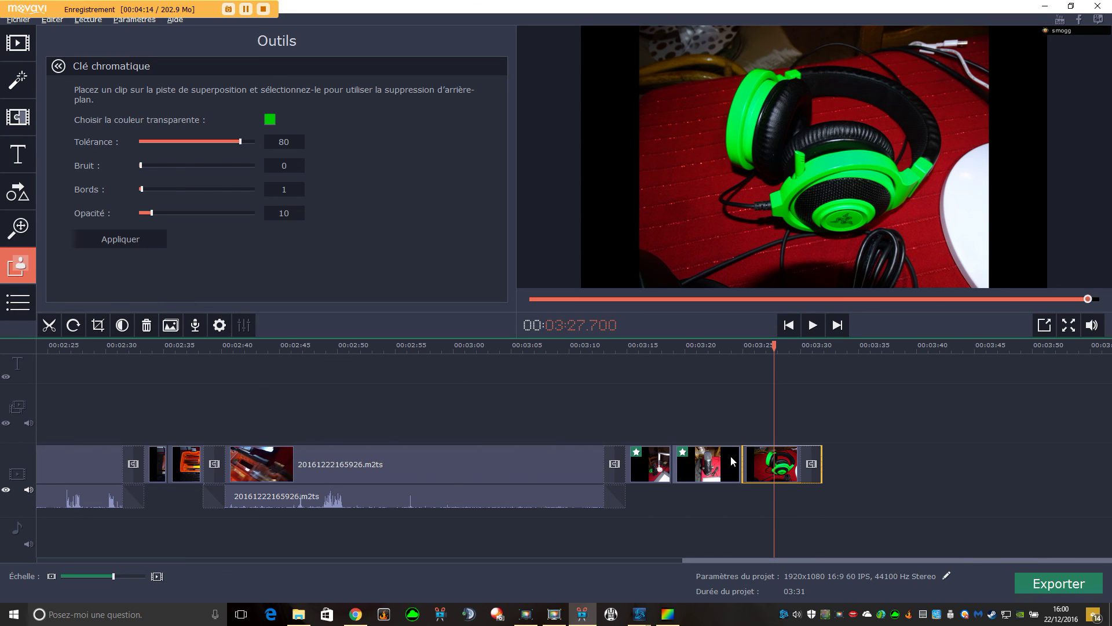
Open the video properties of the headphones clip at the end of the timeline
{"action": "double_click", "coordinate": [766, 467]}
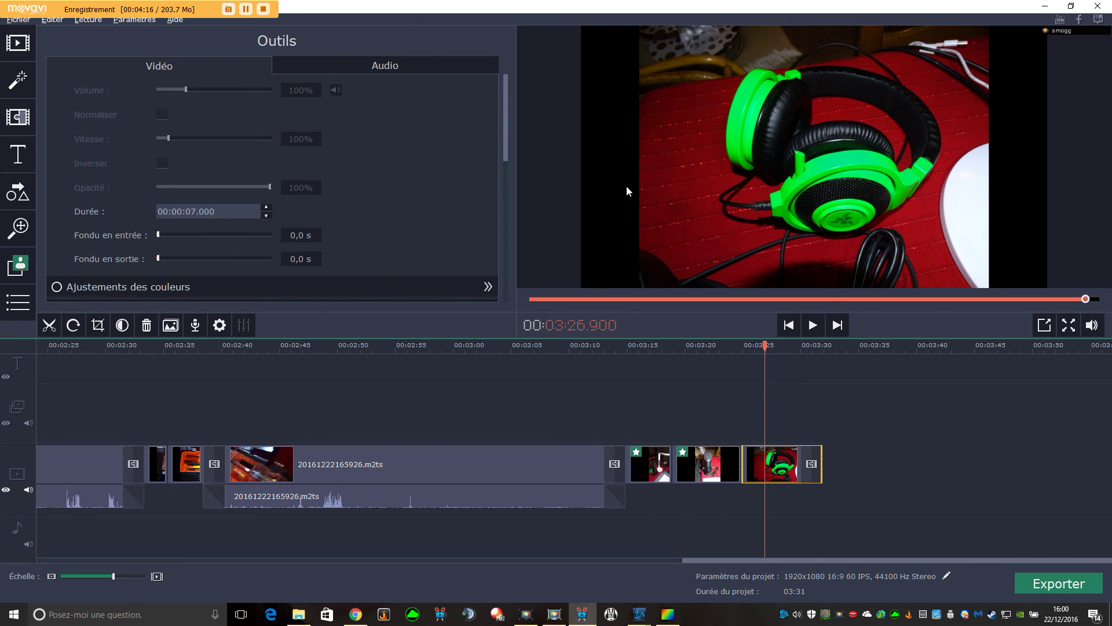